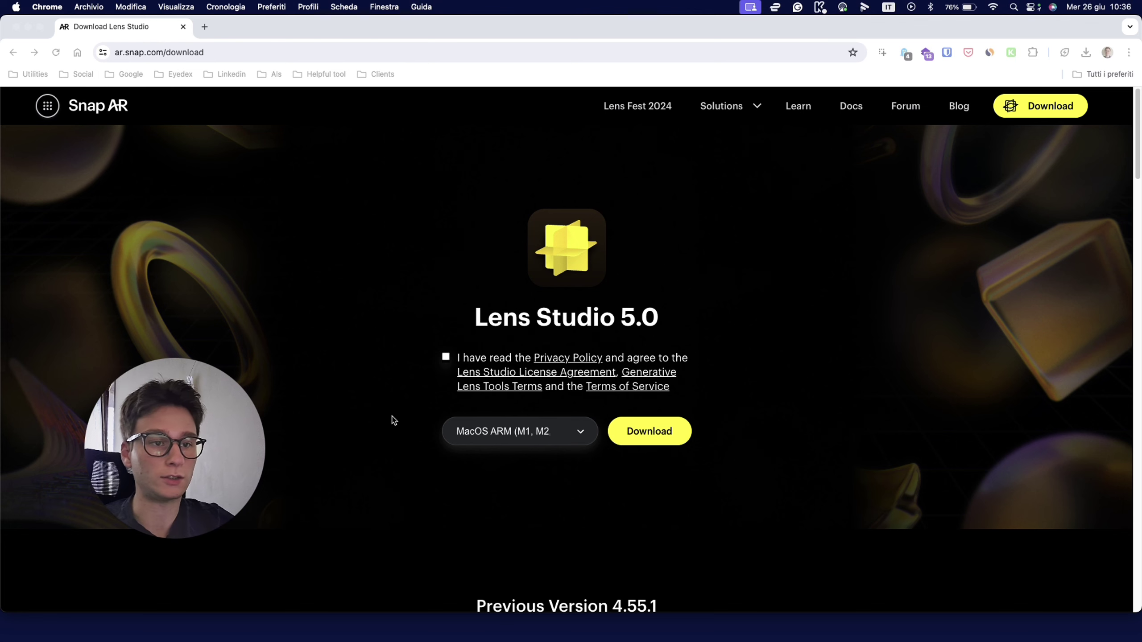
- Check which platform builds are offered for the Lens Studio 5.0 download
left_click(512, 438)
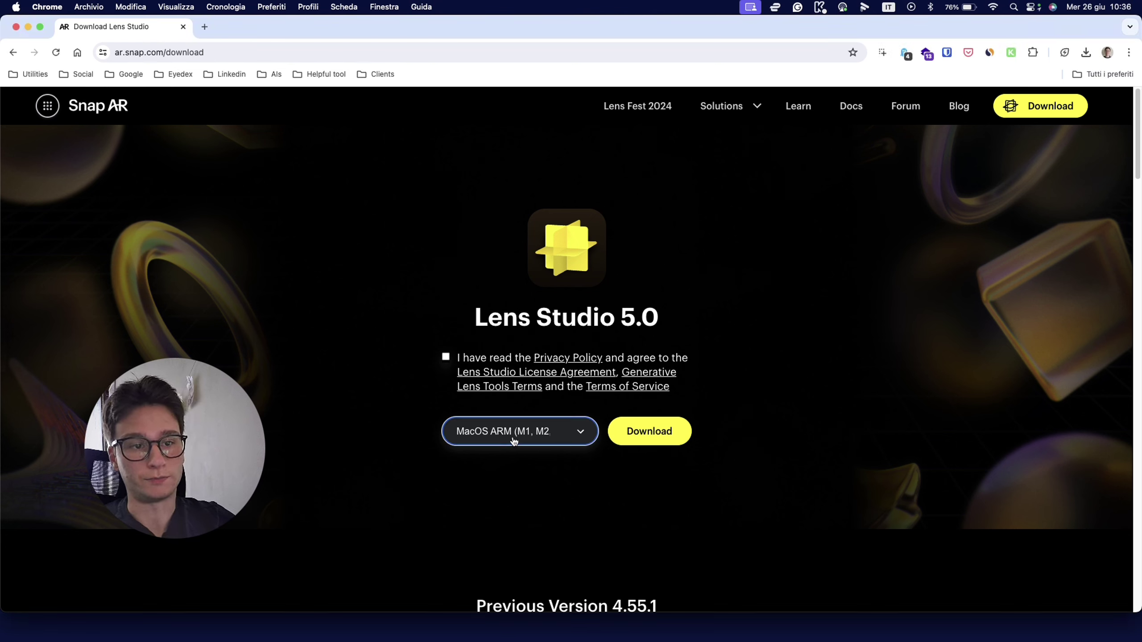
left_click(585, 433)
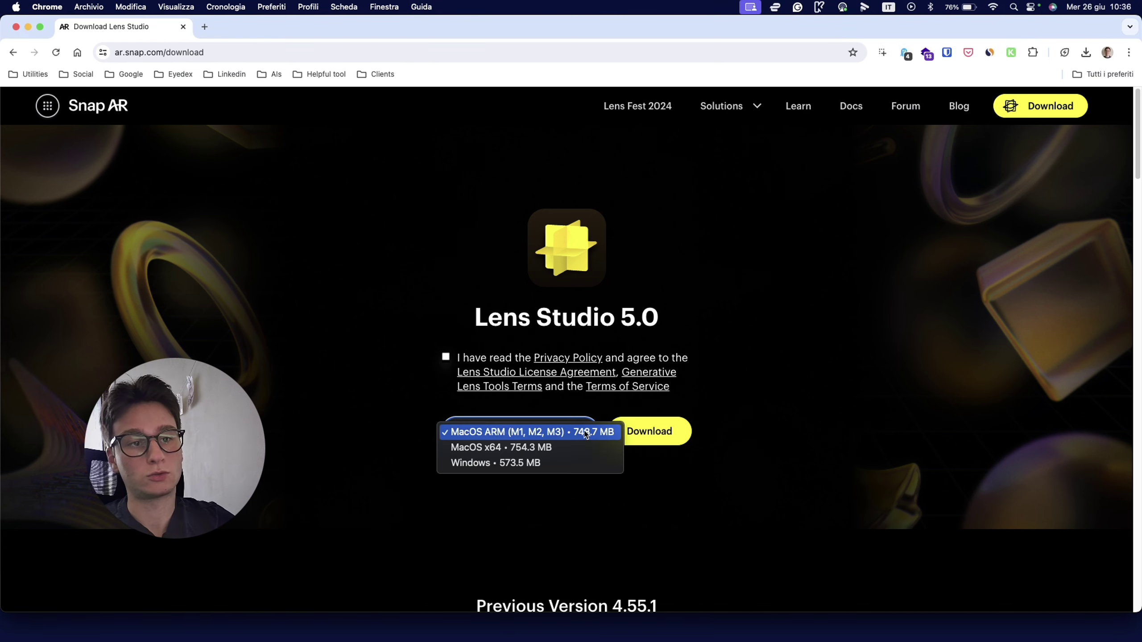
left_click(808, 379)
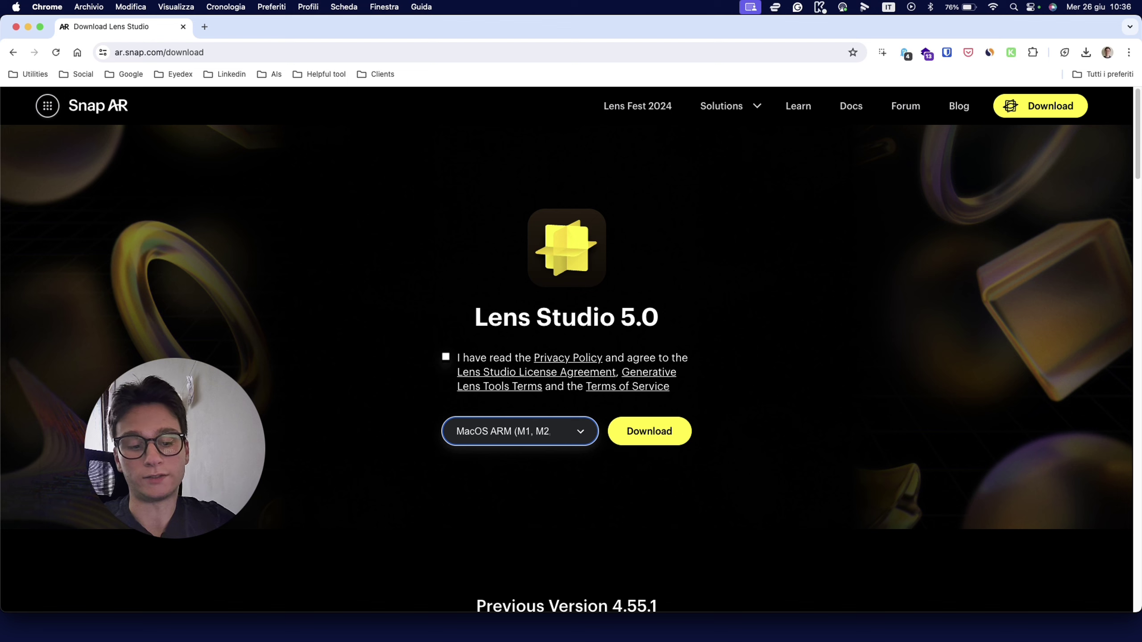
- Switch to Lens Studio and preview the lens on a simulated iPhone 14 Pro using the live Camo Camera feed
key("super+space")
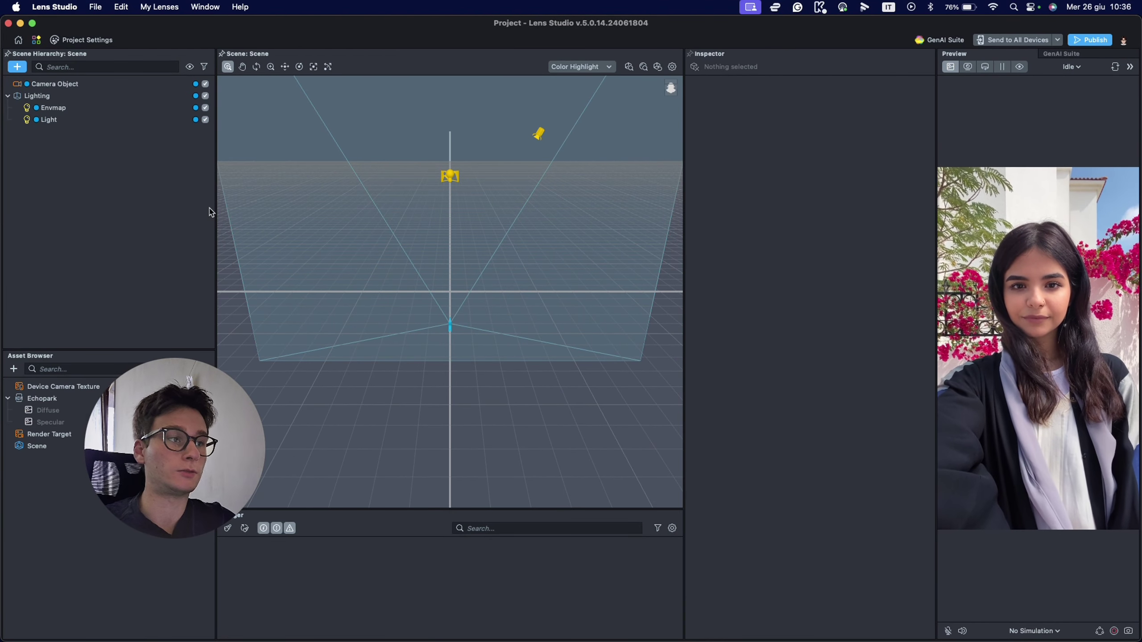
left_click(1062, 632)
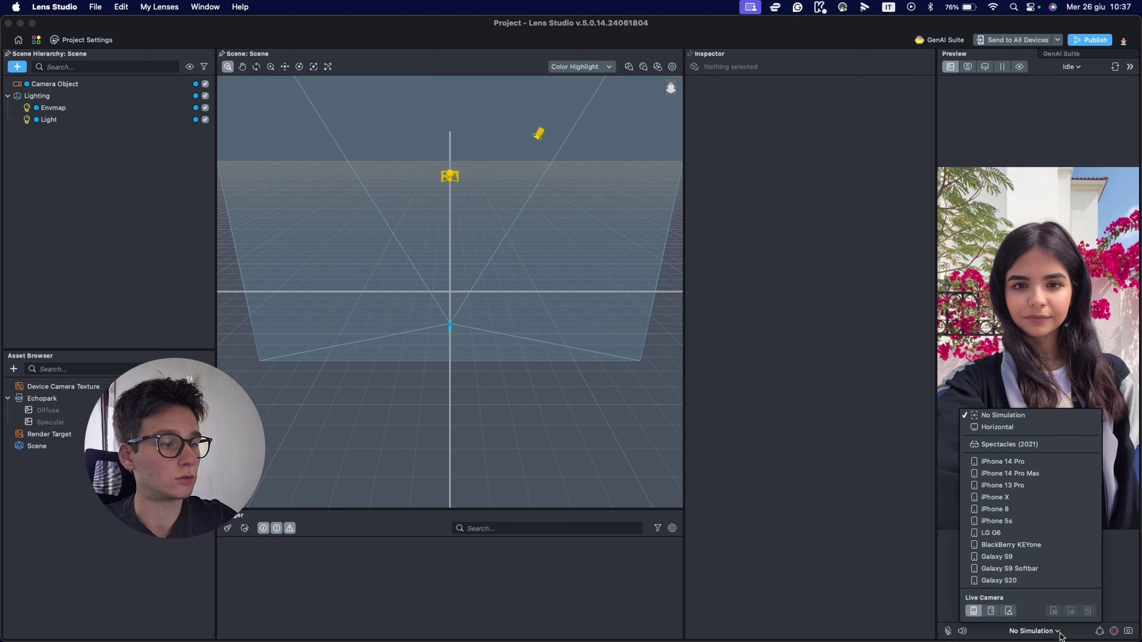
left_click(1023, 462)
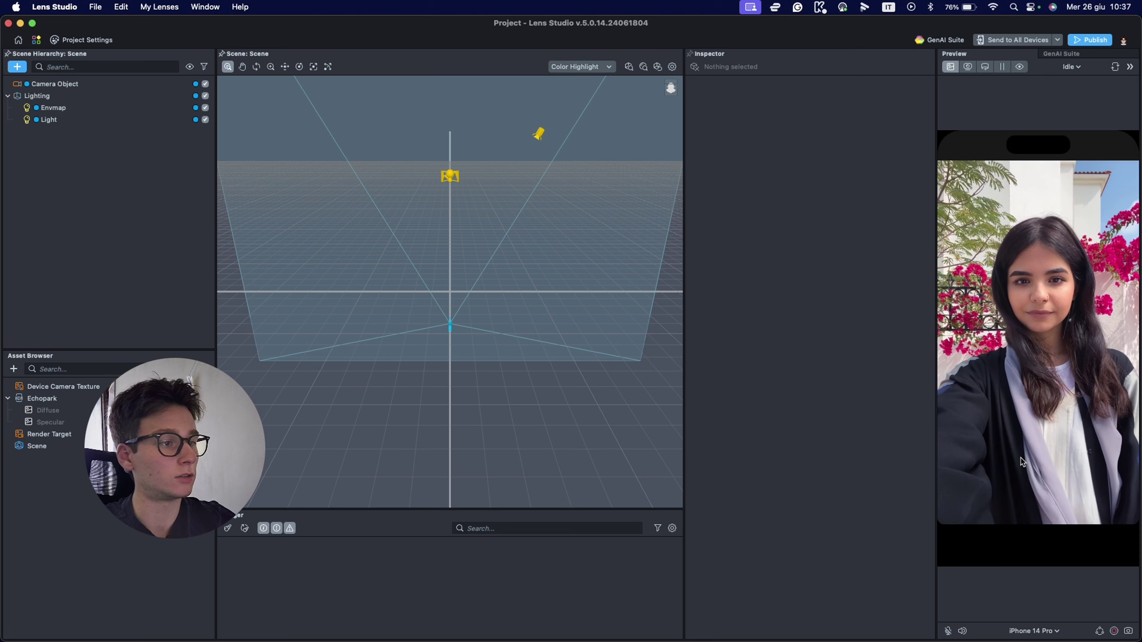
left_click(967, 66)
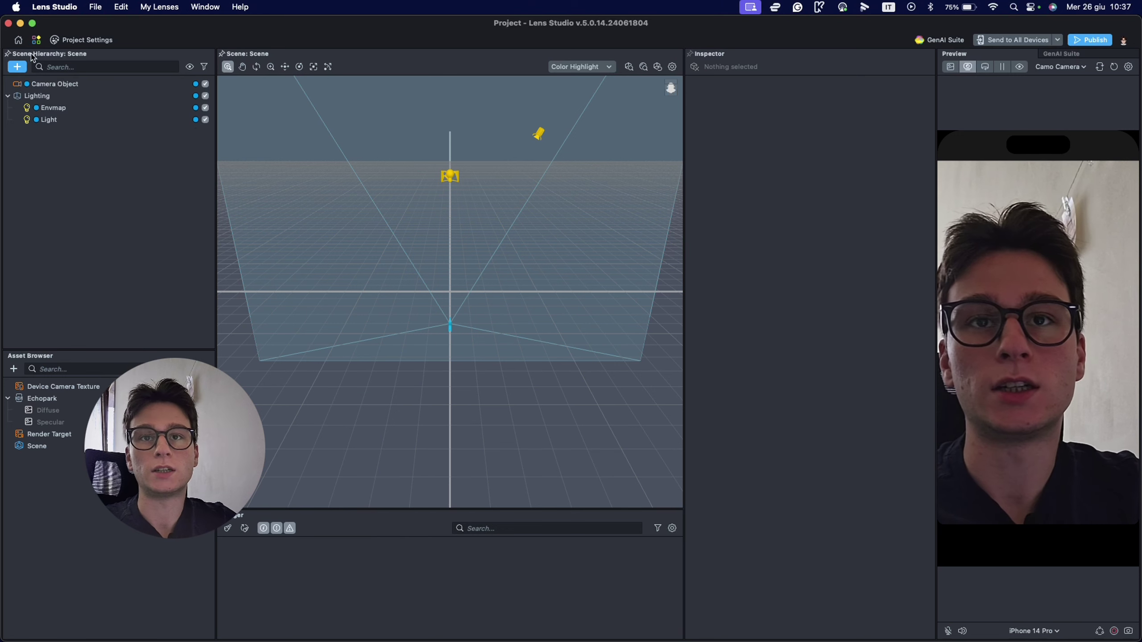
- Search the scene object presets for "head" and add a Head Binding to the scene
left_click(16, 67)
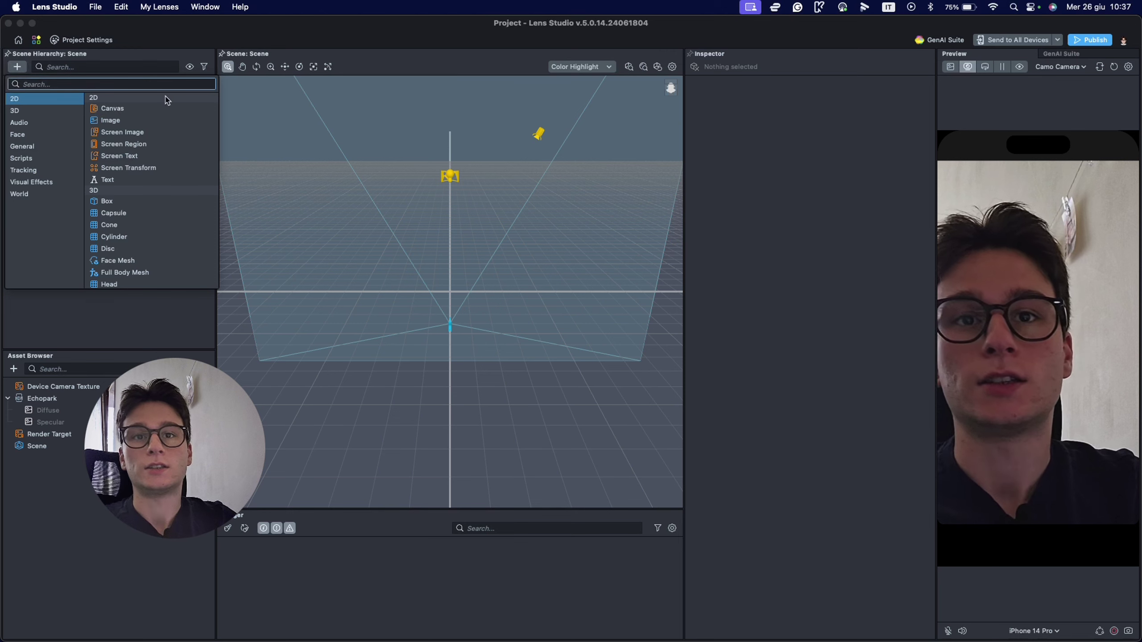
type("head")
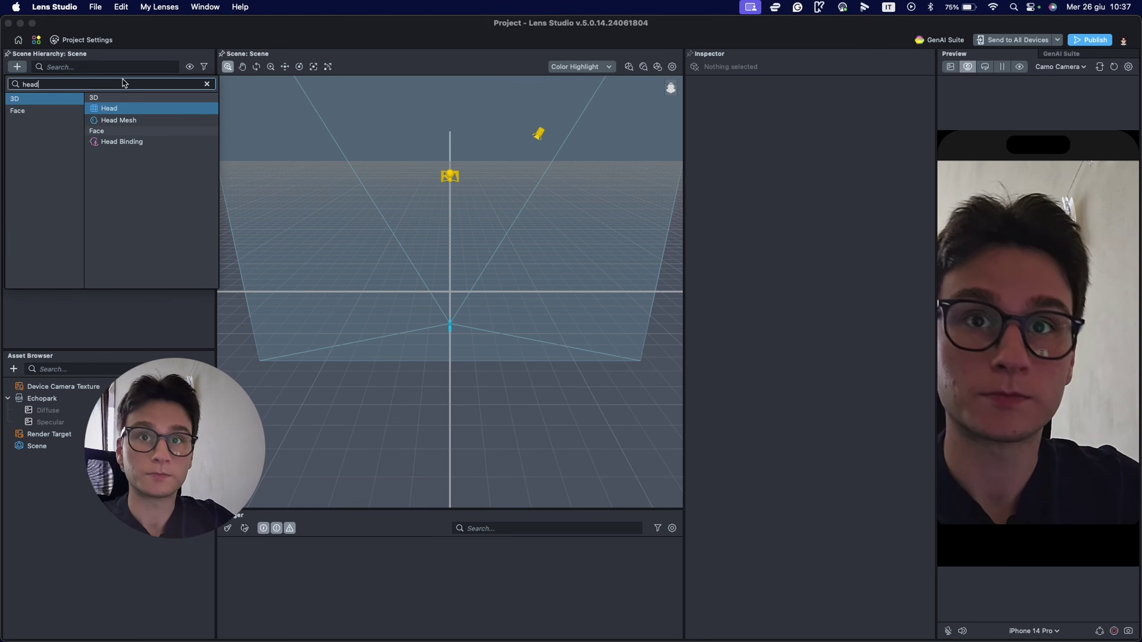
left_click(131, 143)
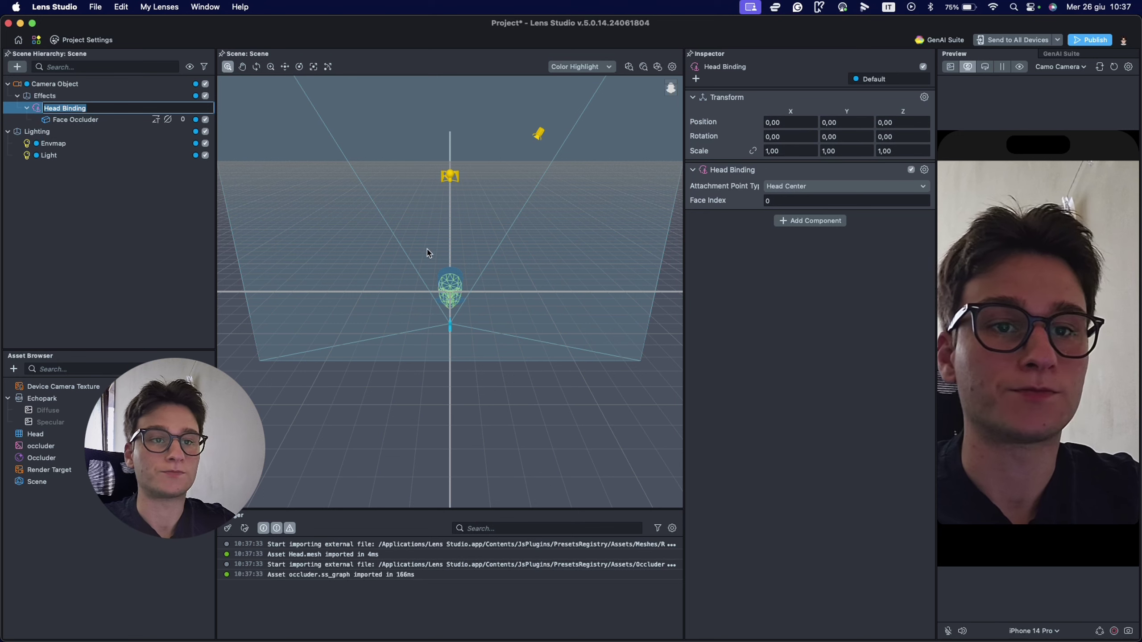
- Import the downloaded bucket_hat.glb model as a child of Head Binding, accepting the default glTF import settings
scroll(455, 298, "up", 4)
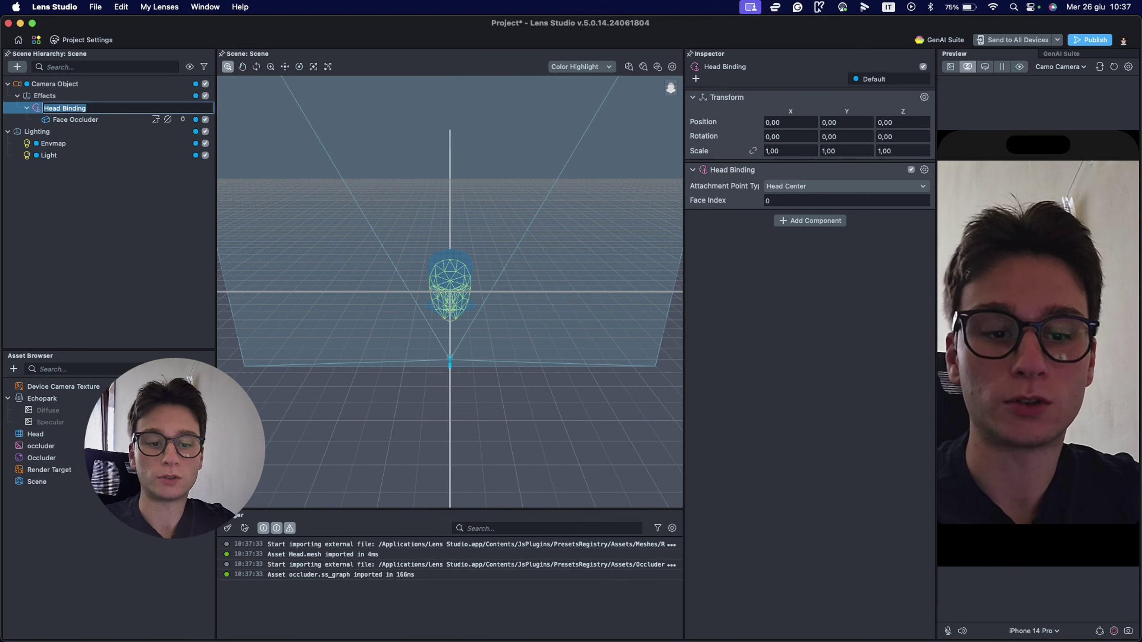
left_click(438, 639)
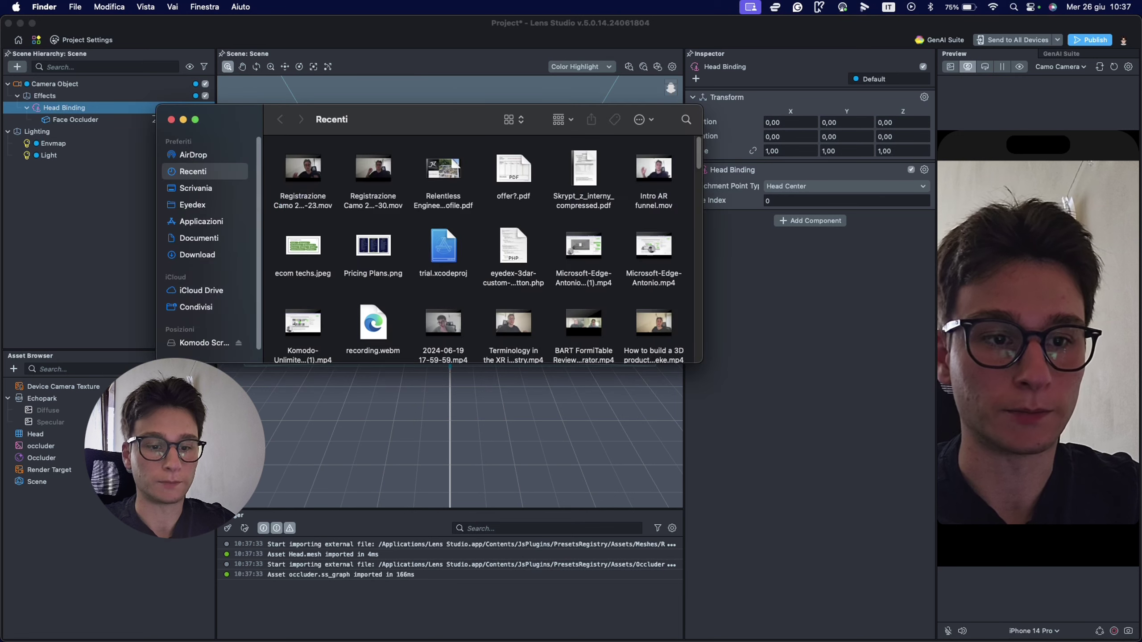
key("super+w")
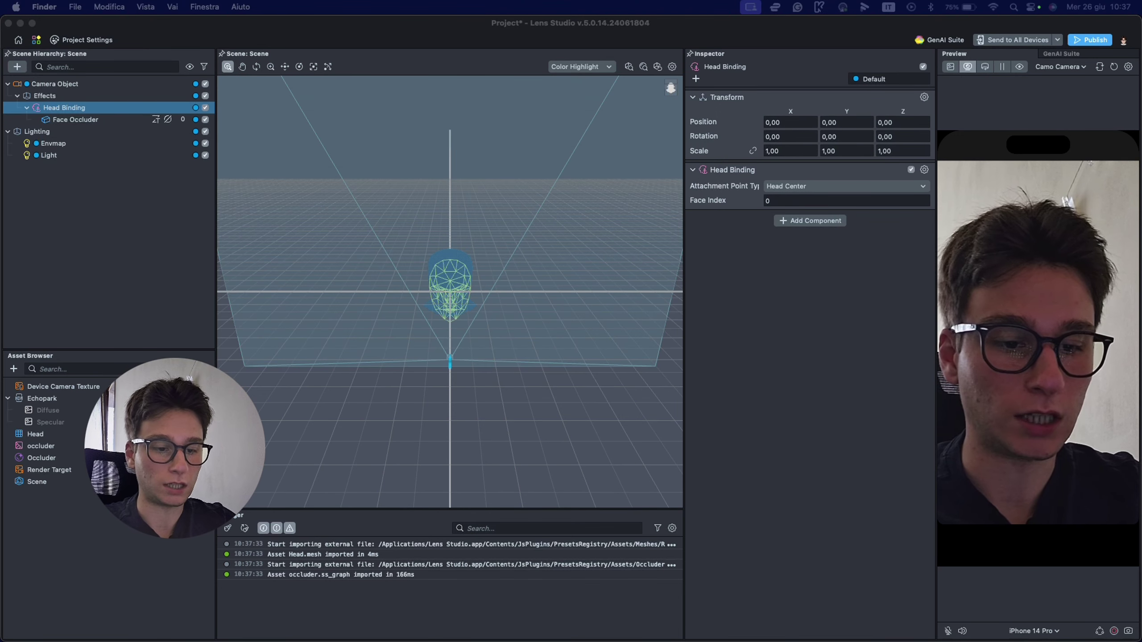
left_click_drag(439, 636, 71, 108)
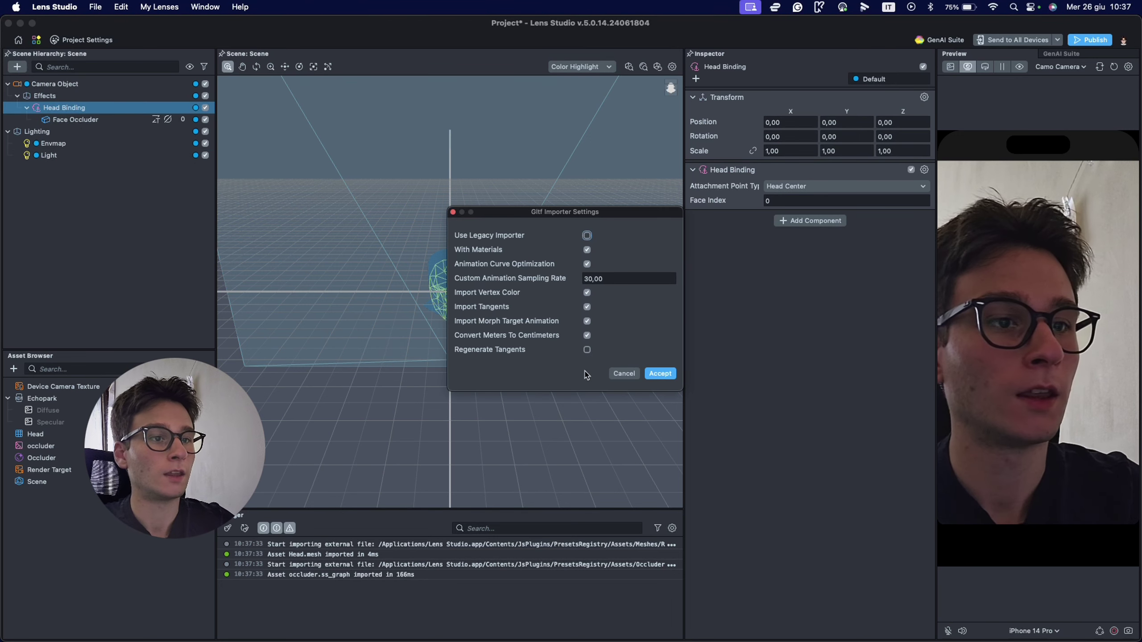
left_click(660, 373)
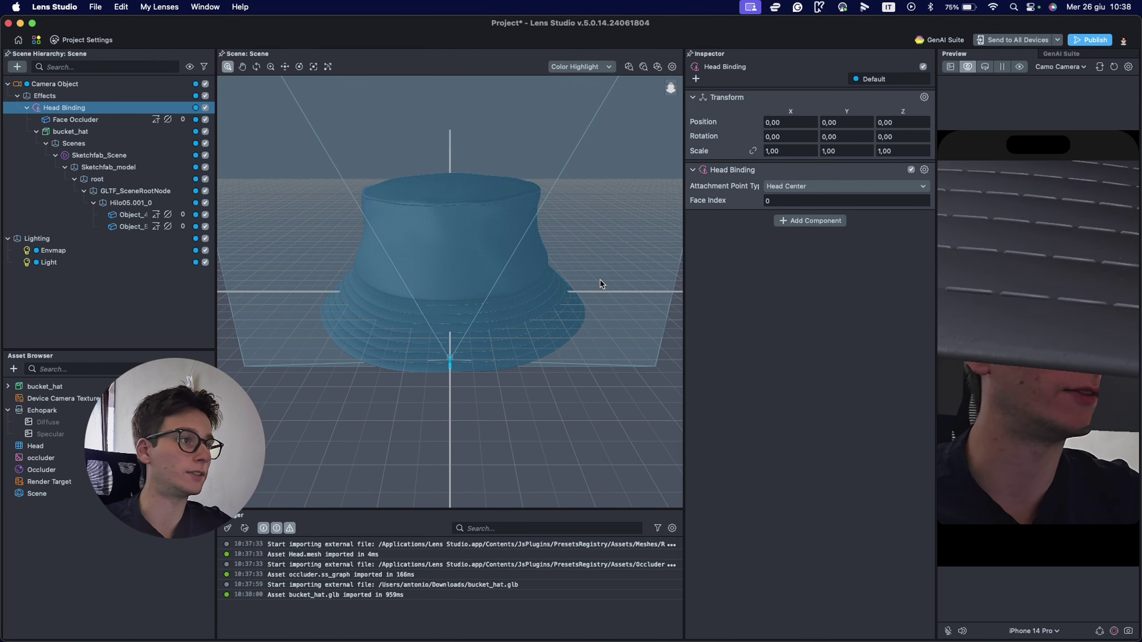
- Link the scale axes of bucket_hat and set its uniform scale to 30
left_click(101, 131)
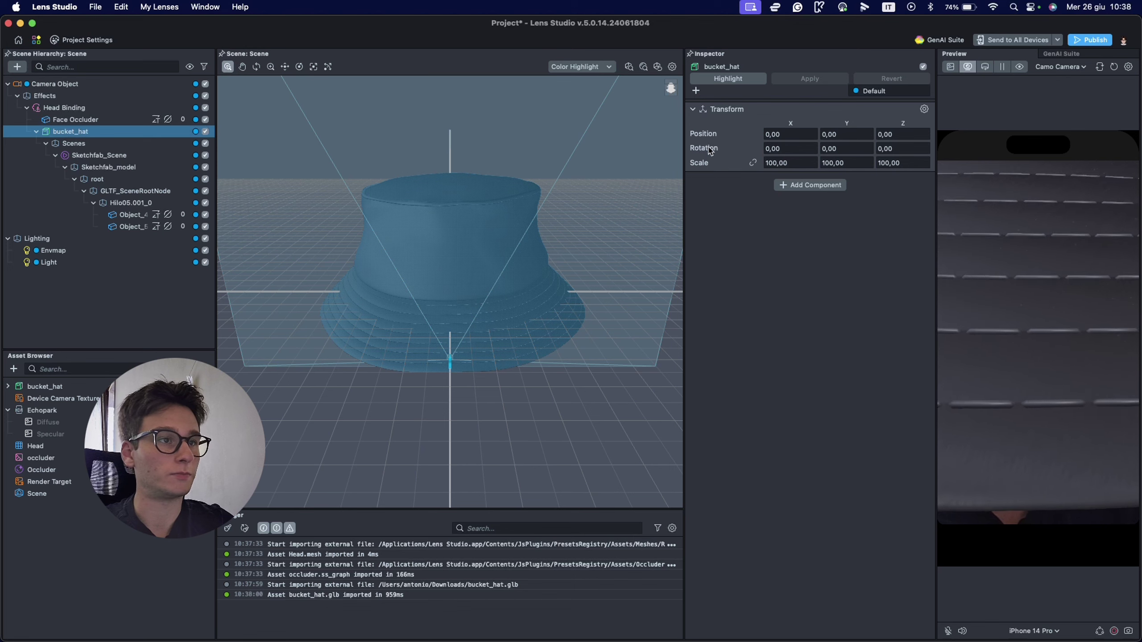
left_click(753, 162)
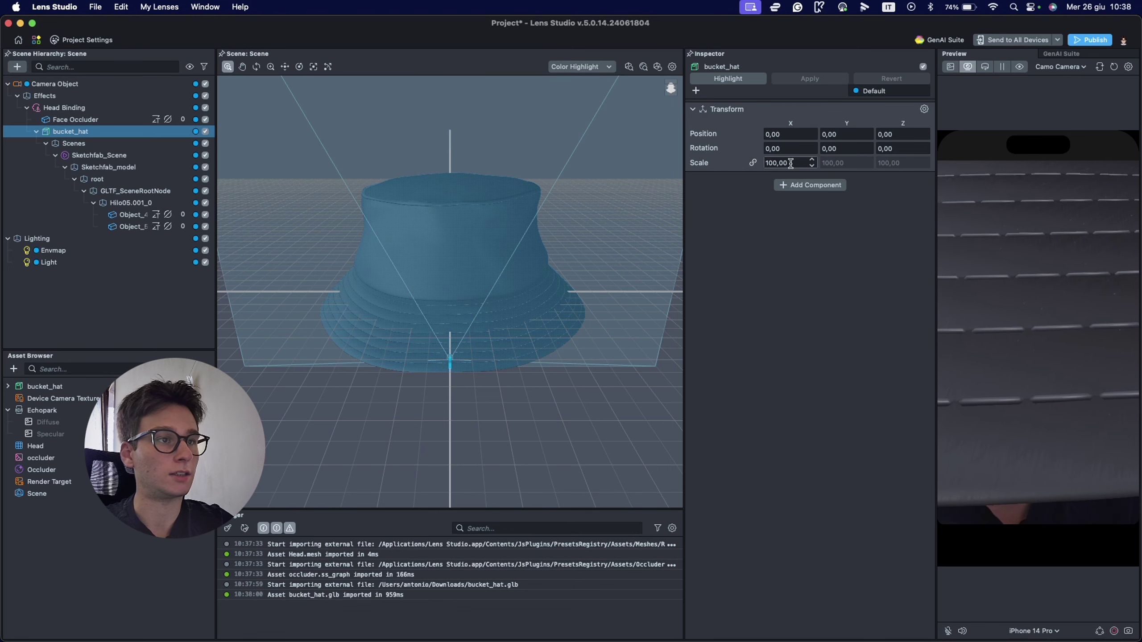
double_click(770, 163)
type("30")
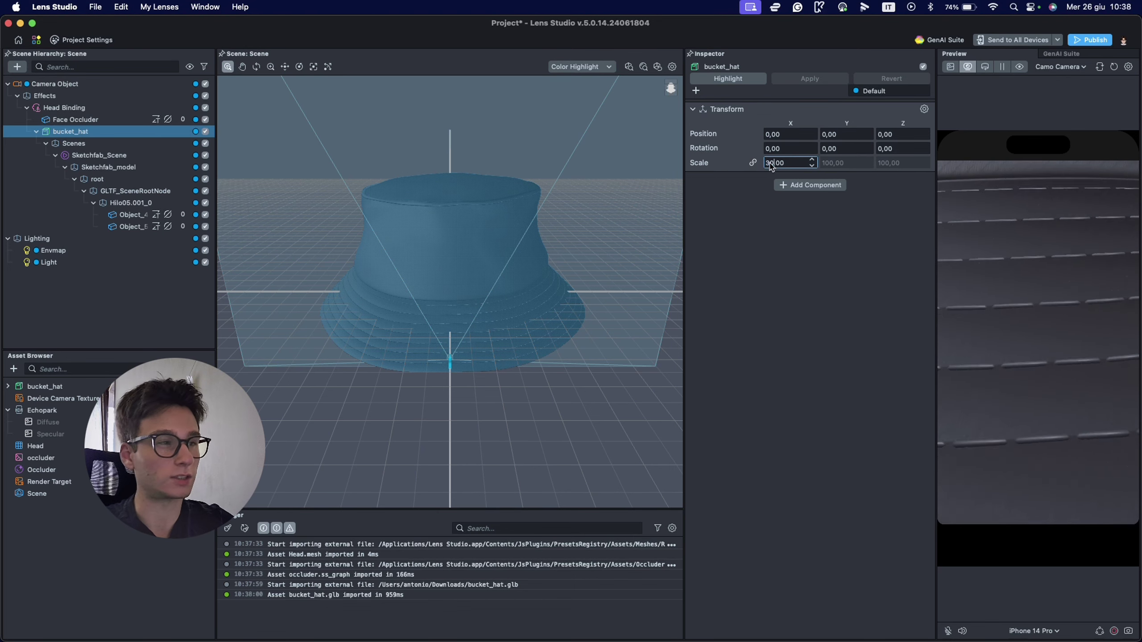
key("Return")
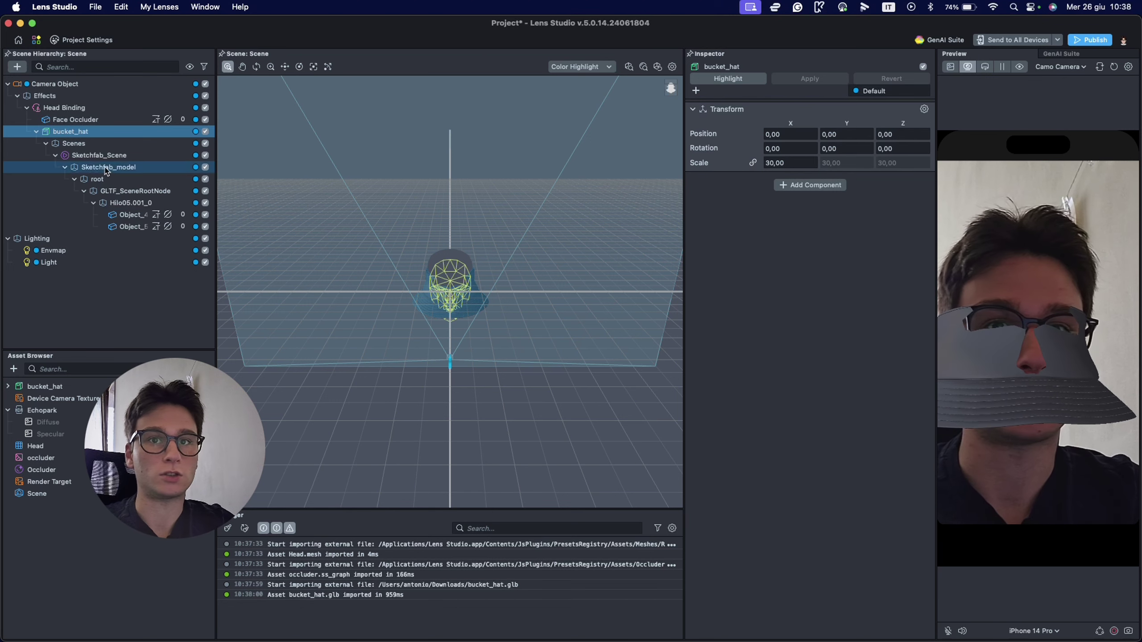
- Raise bucket_hat to a Y position of about 10.79 and tilt it to about -6.66 degrees around X
left_click(88, 135)
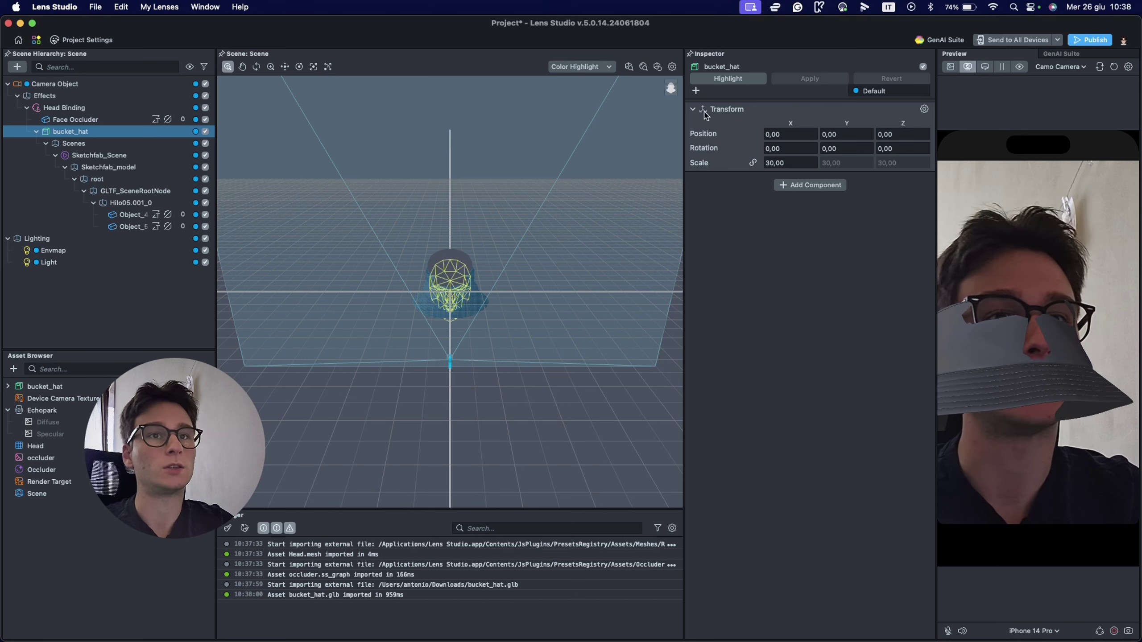
left_click(285, 67)
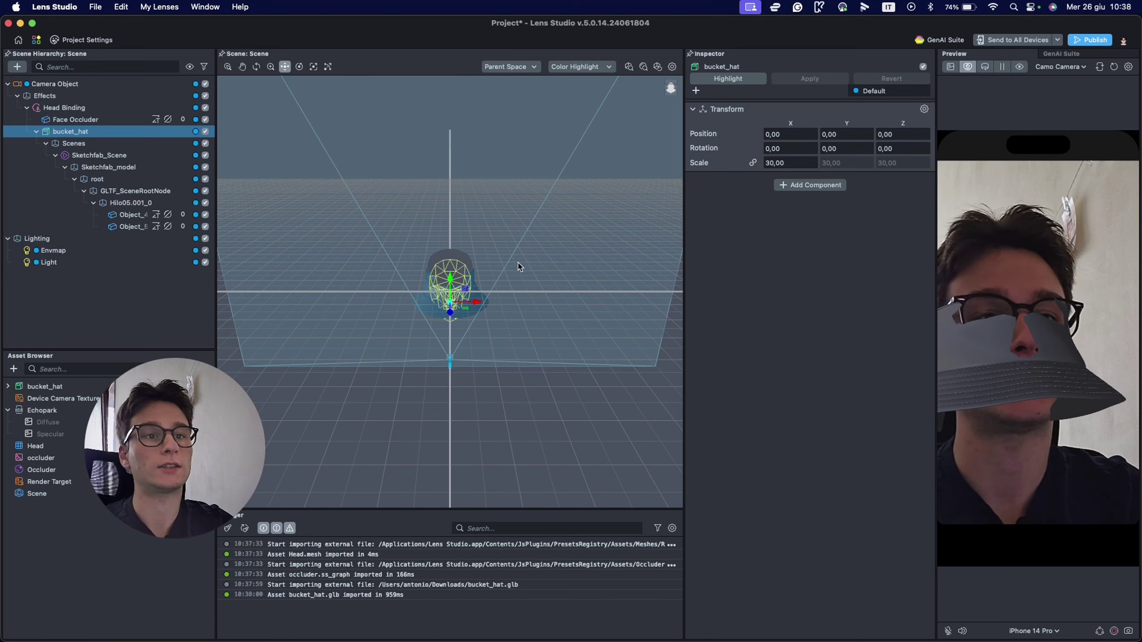
left_click_drag(450, 281, 450, 250)
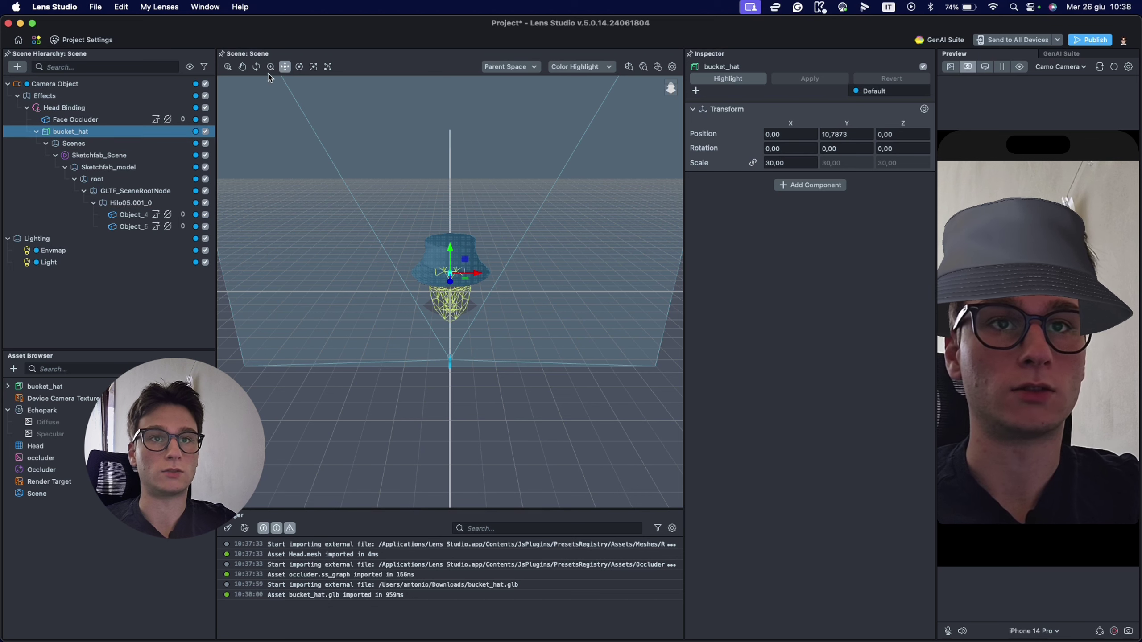
left_click(300, 67)
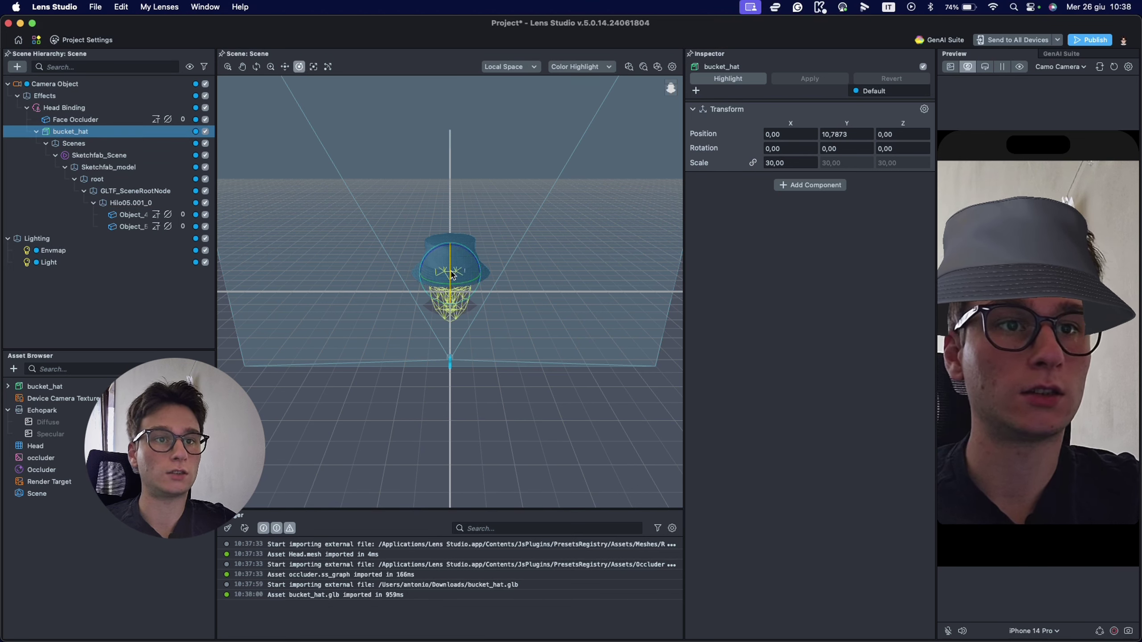
left_click_drag(451, 275, 451, 268)
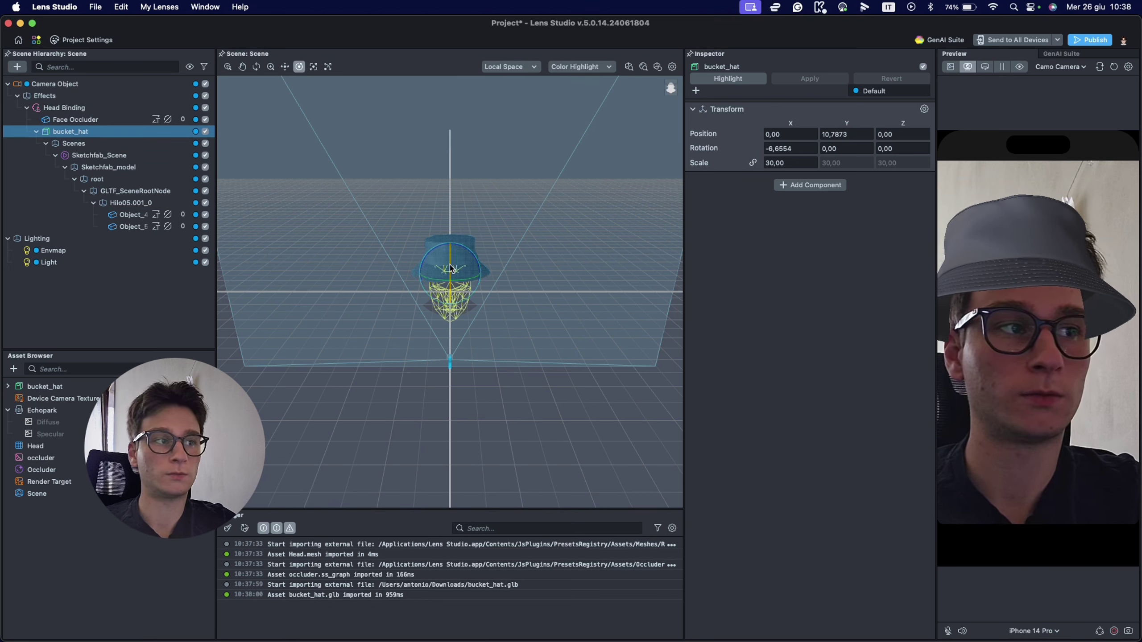
left_click(452, 269)
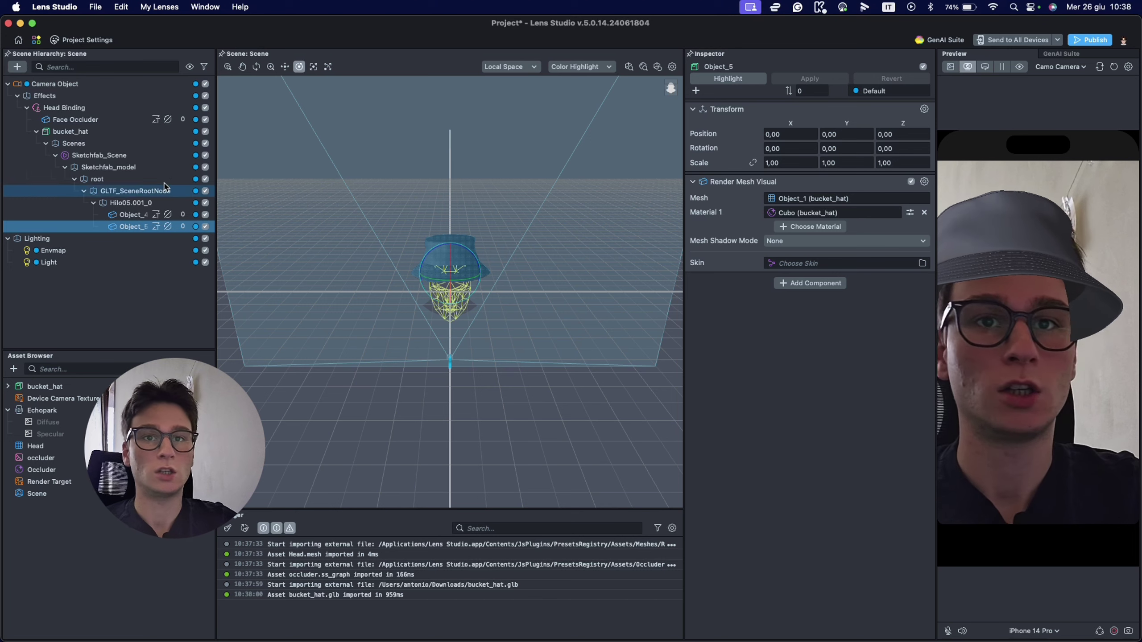
- Scale the Face Occluder to 0.96 on Z and 0.88 on X
left_click(87, 120)
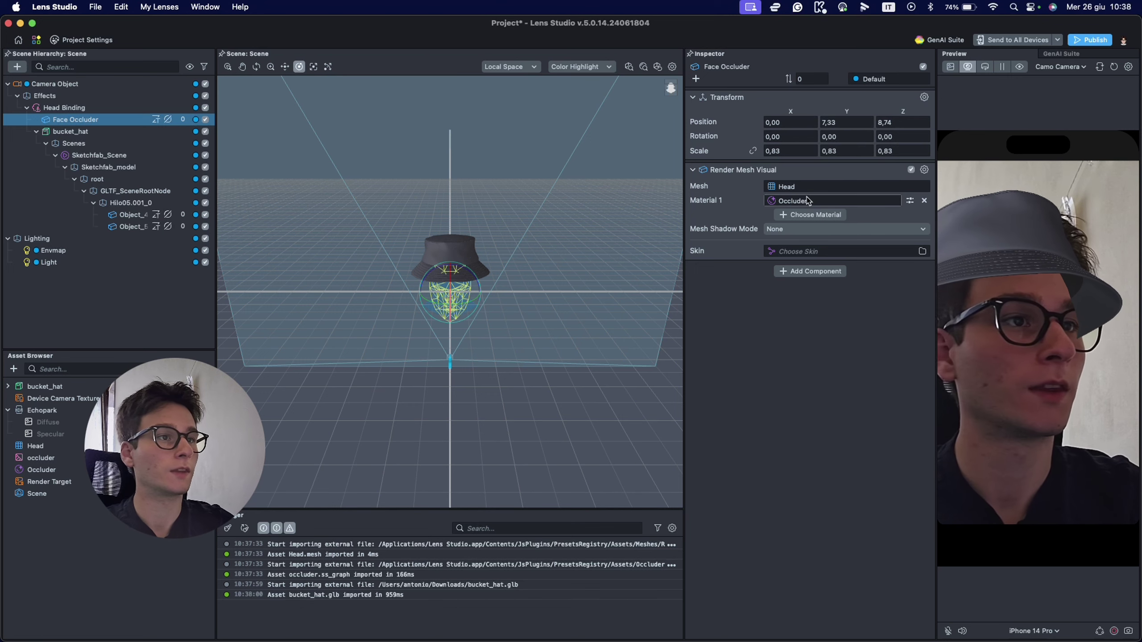
left_click(925, 148)
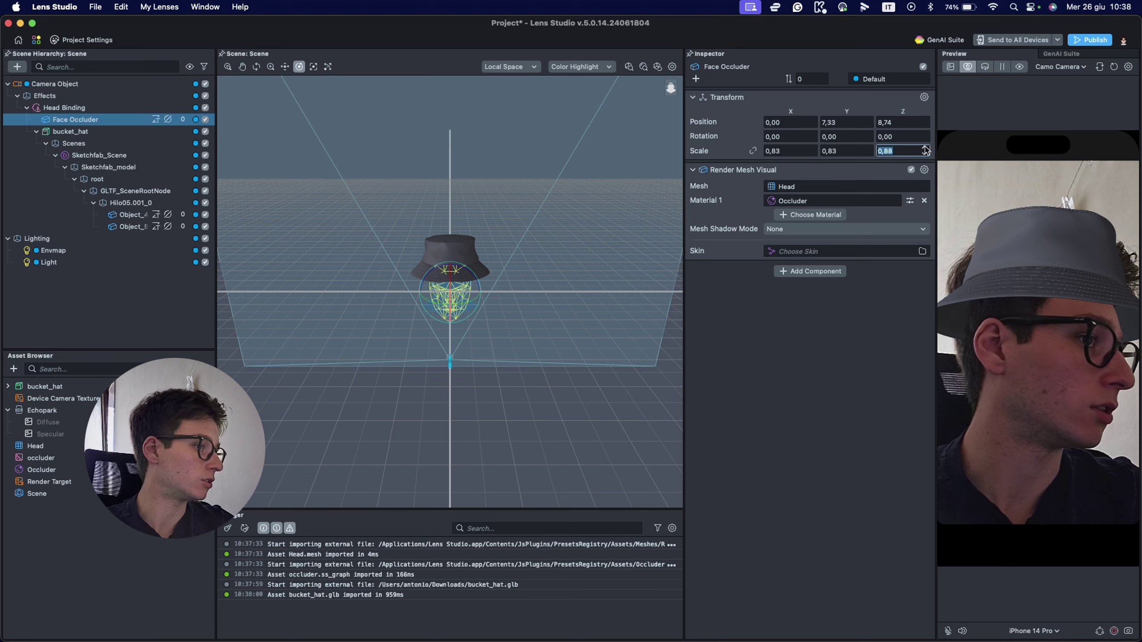
left_click(924, 148)
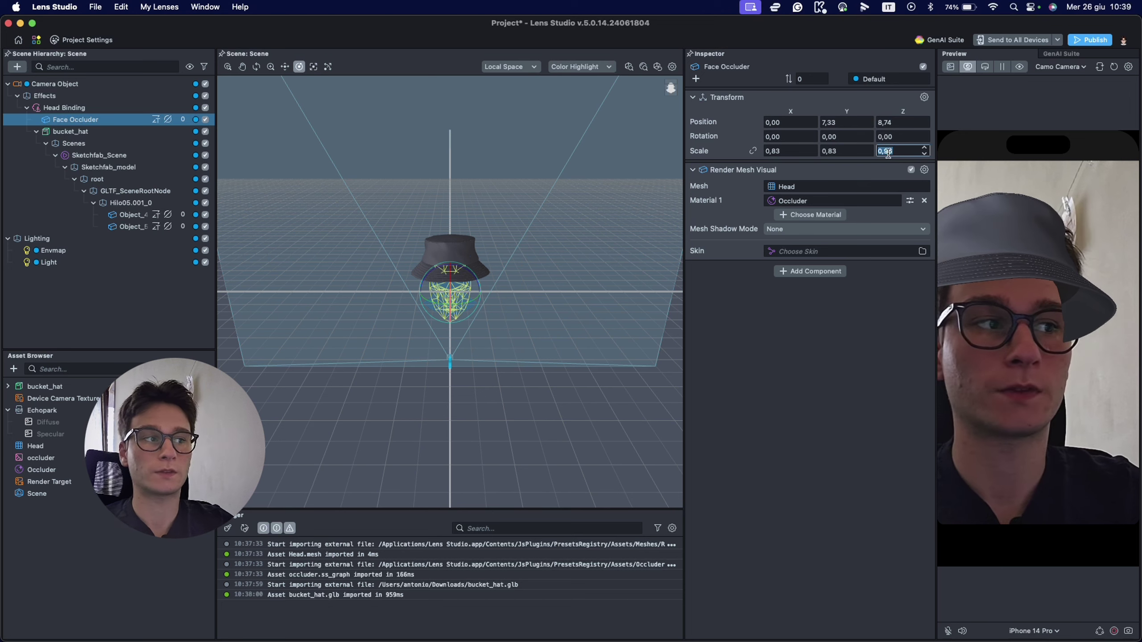
left_click(812, 149)
left_click(812, 148)
left_click(812, 149)
left_click(812, 148)
left_click(811, 148)
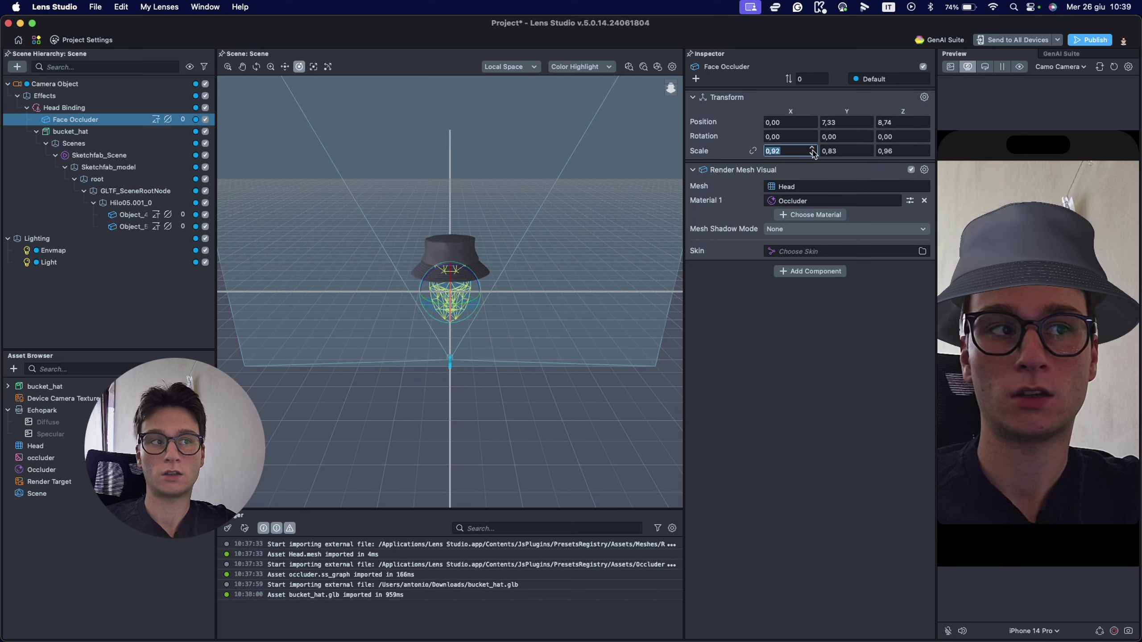
left_click(813, 154)
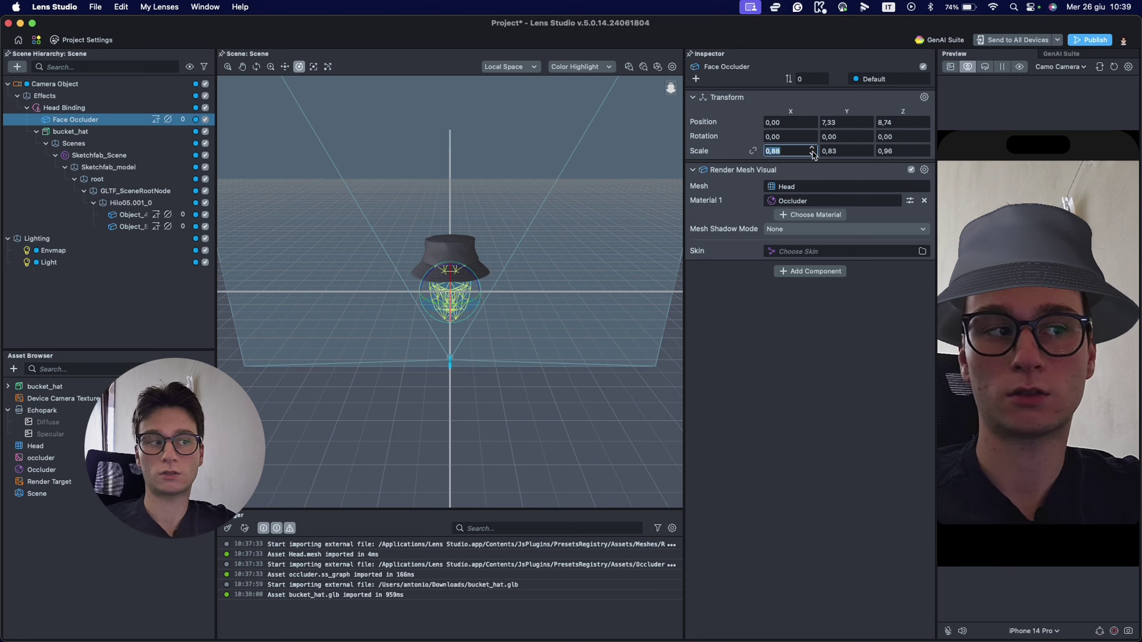
- Set the Face Occluder's Y scale to 1.07 and its Z scale to 0.79
left_click(868, 149)
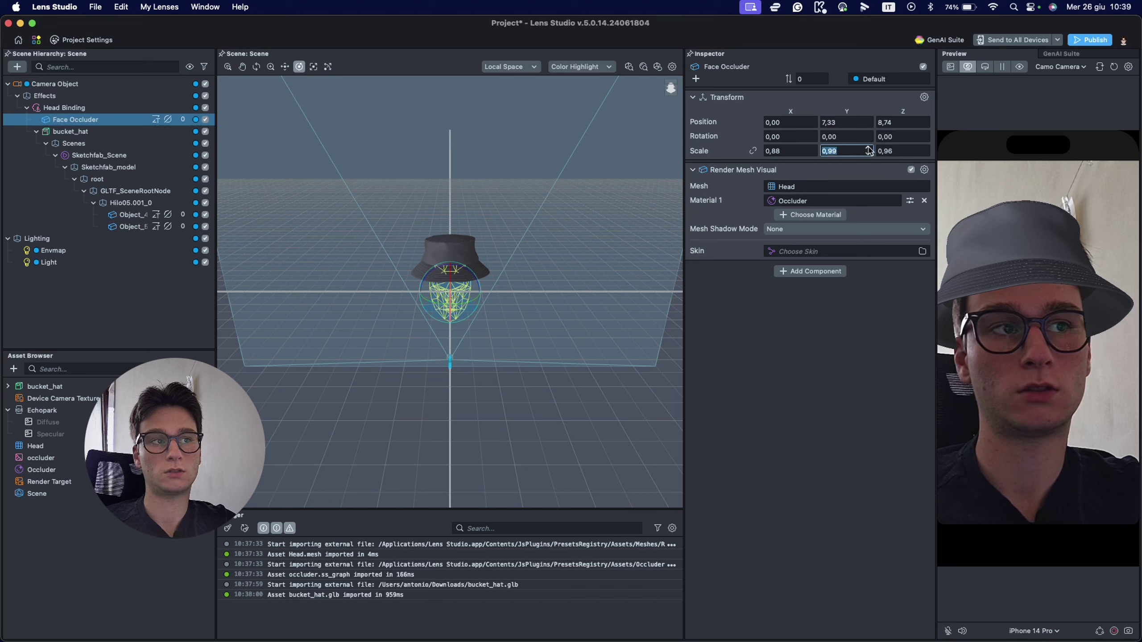
left_click(869, 149)
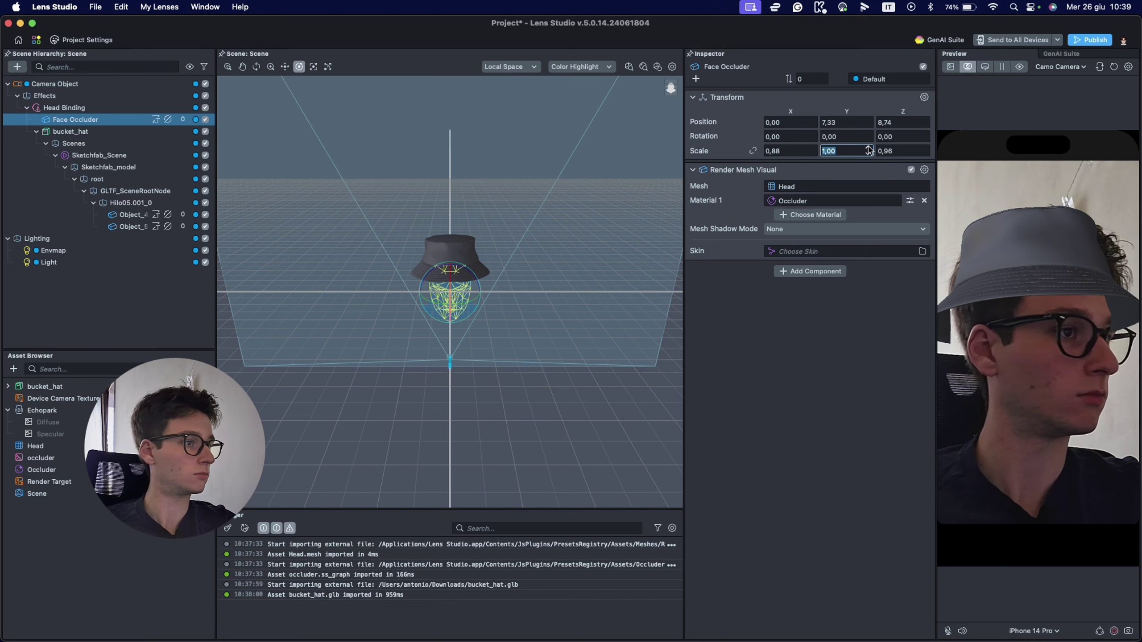
left_click(869, 149)
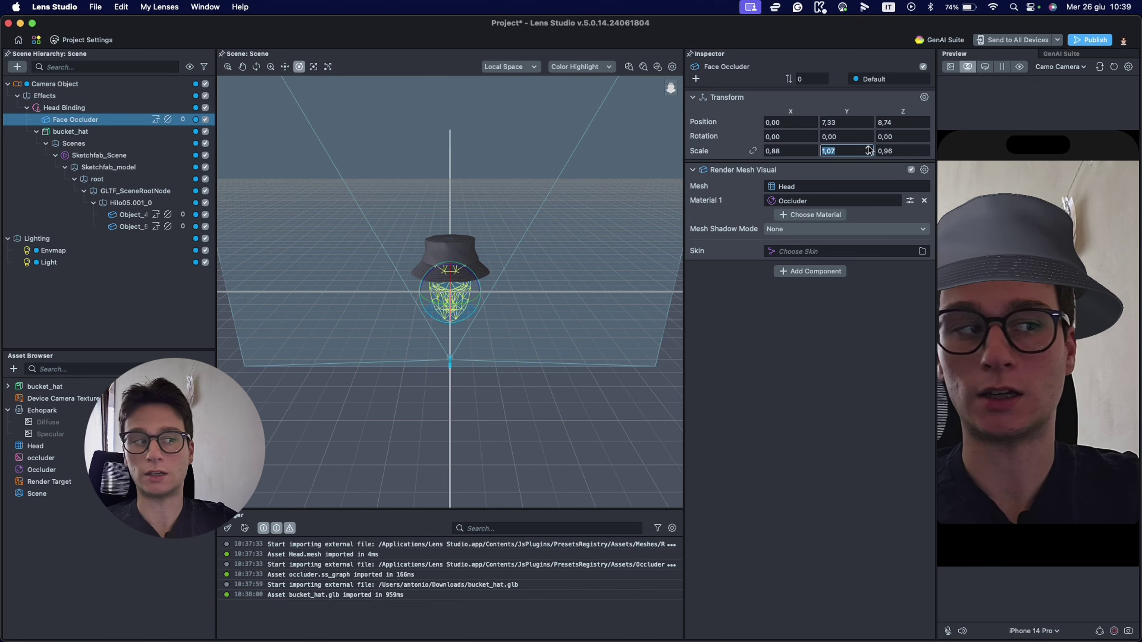
left_click(924, 154)
left_click(924, 154)
left_click(924, 154)
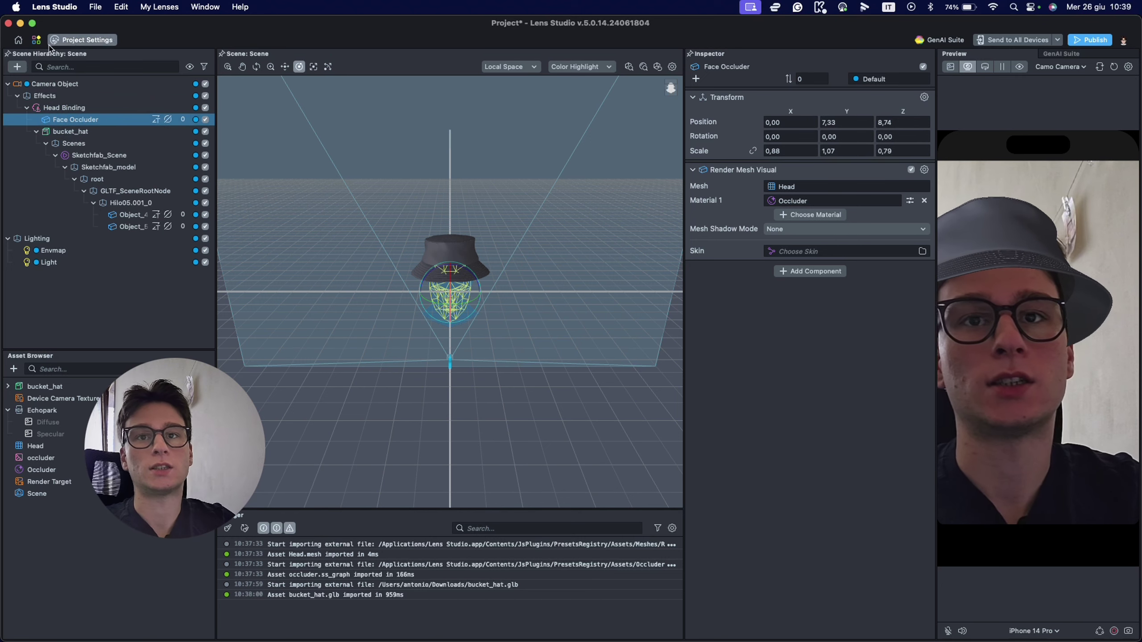
- Name the lens "Hat virtua try on" in the project settings and open the lens preview choices
left_click(85, 39)
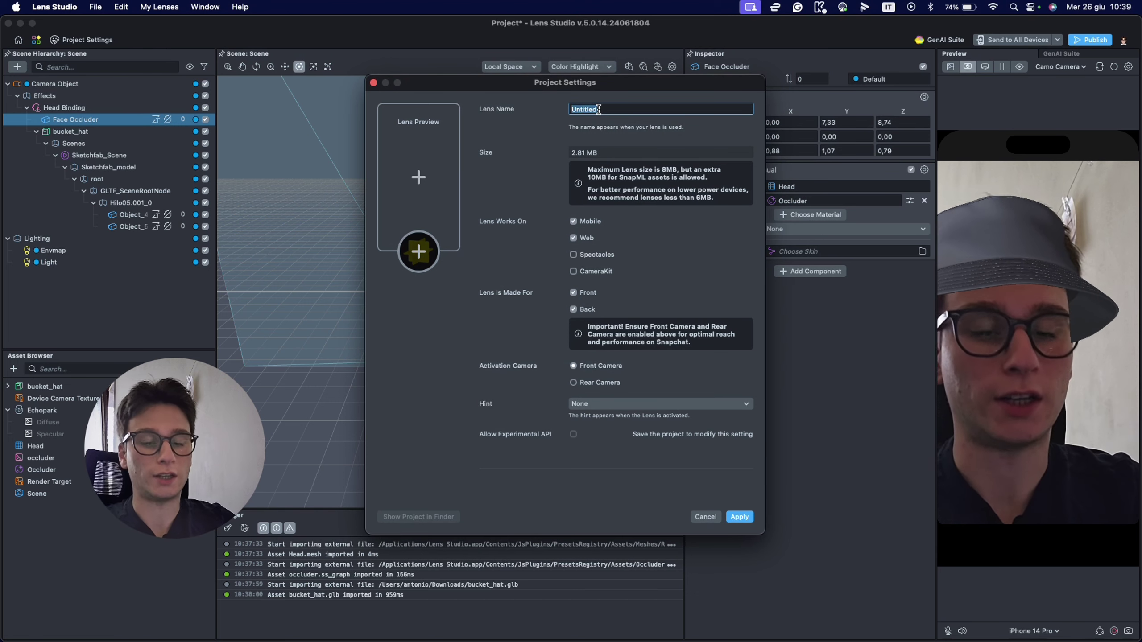
type("Hat virtua try on")
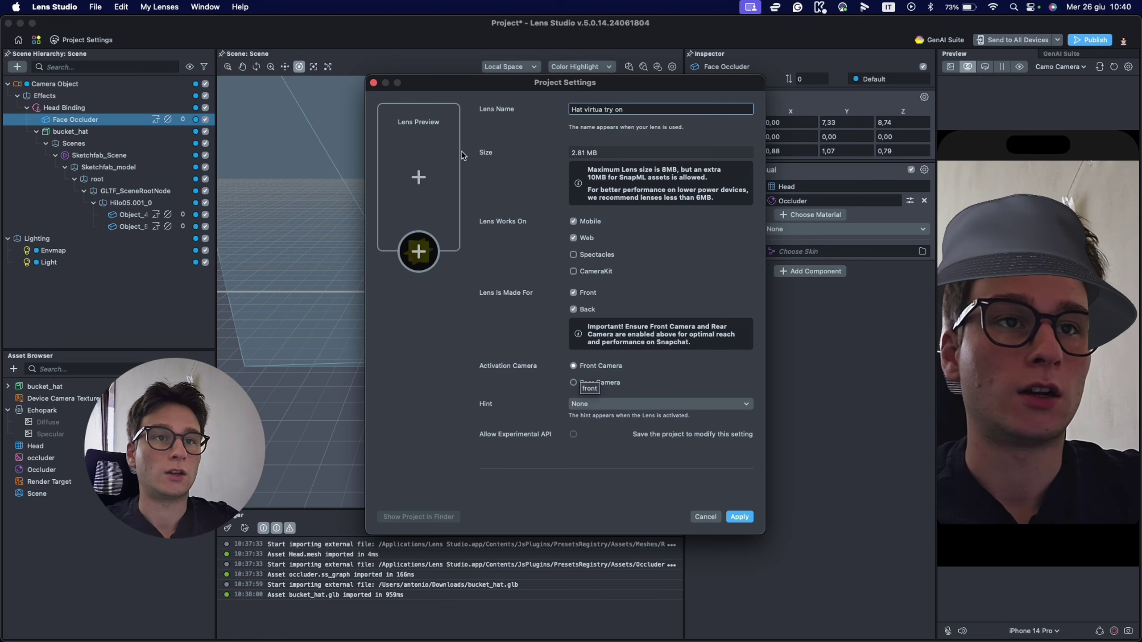
left_click(417, 177)
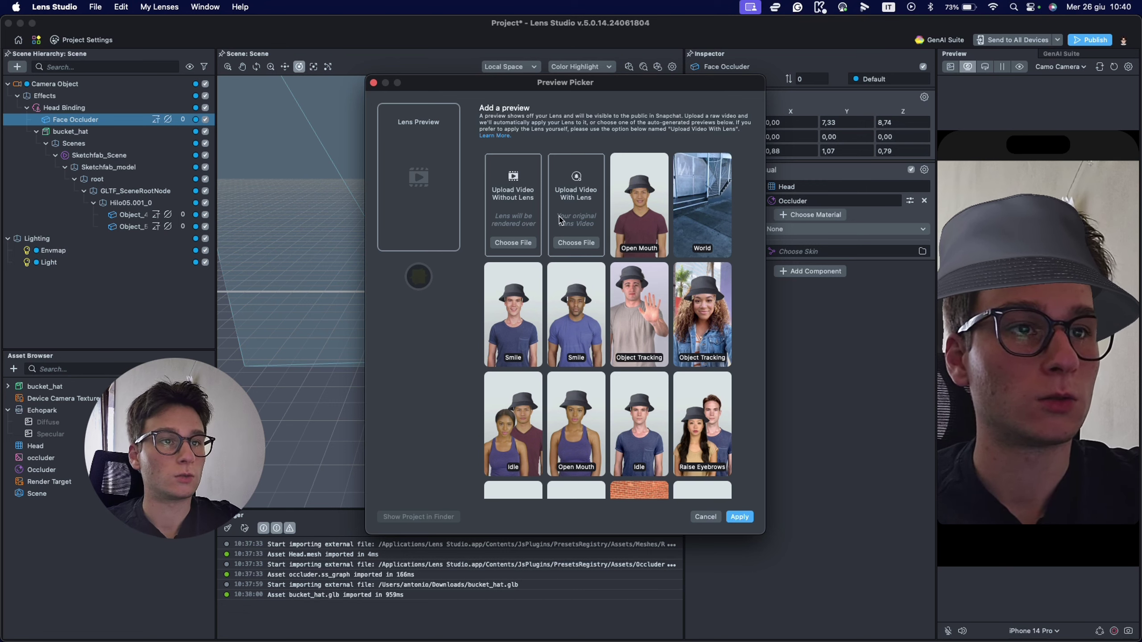
left_click(579, 243)
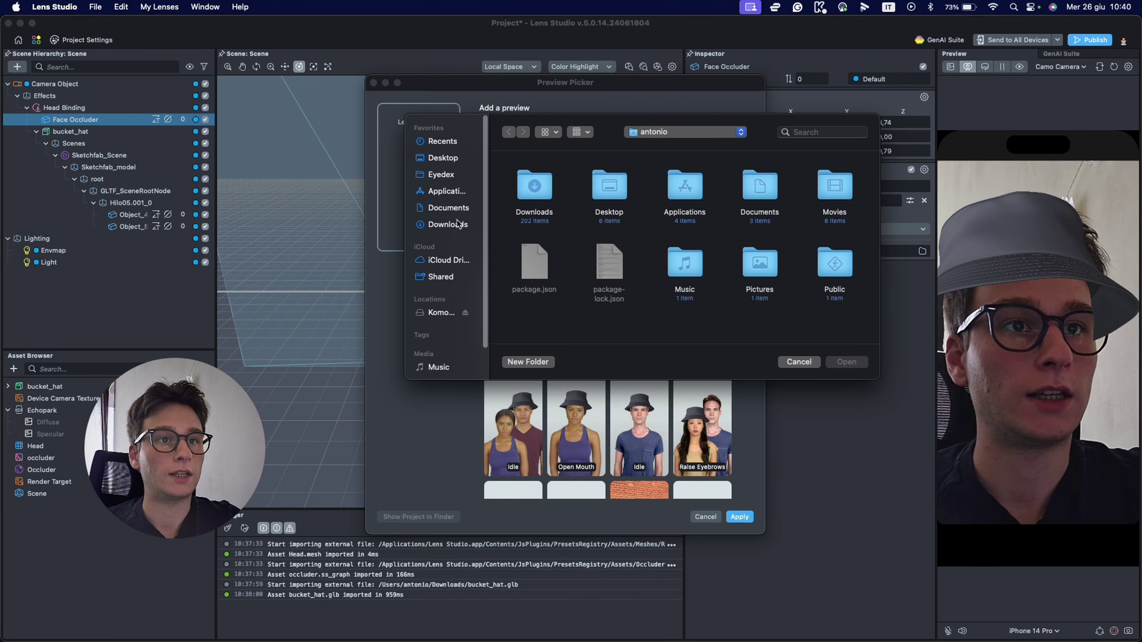
key("Escape")
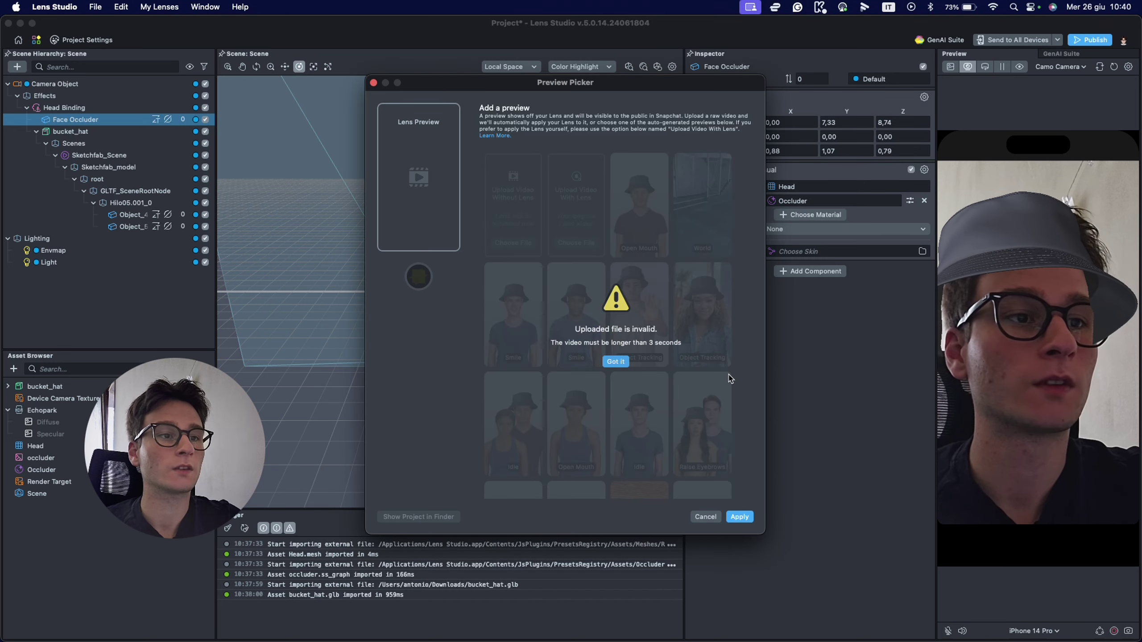
left_click(616, 362)
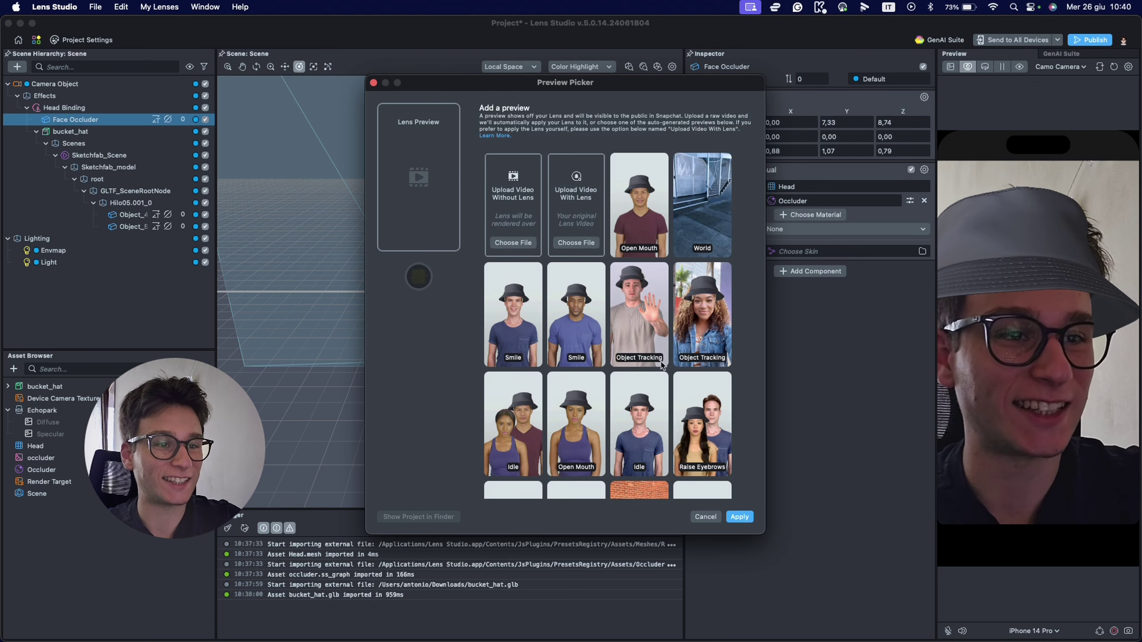
- Use the Open Mouth clip of the woman in the purple tank top as lens preview and apply the project settings
left_click(573, 433)
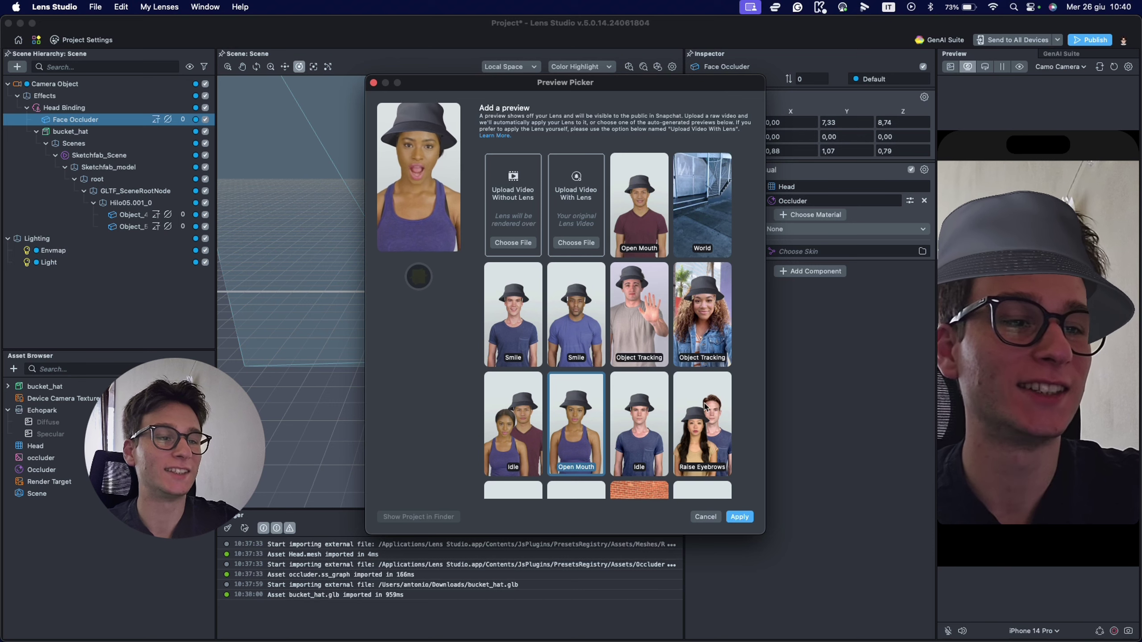
left_click(740, 519)
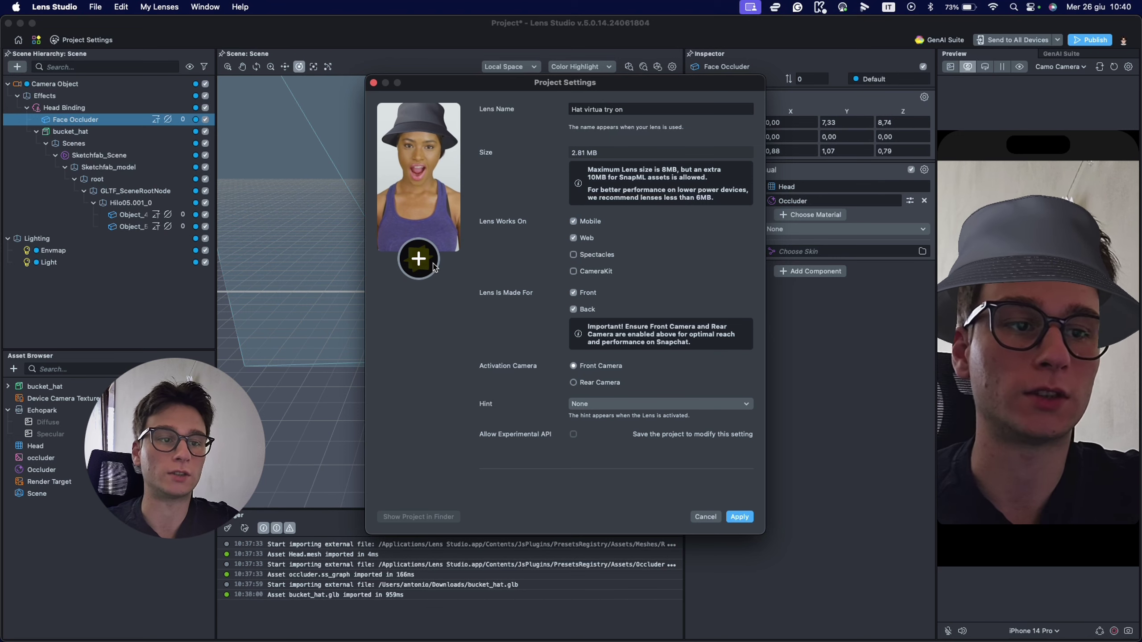
left_click(739, 518)
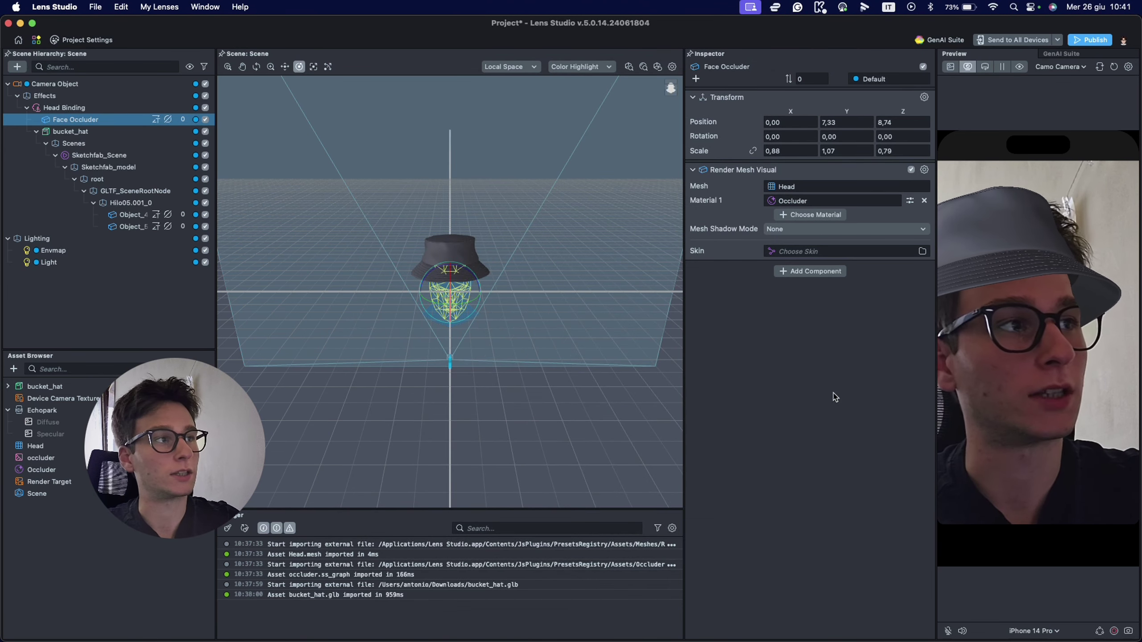
- Start publishing the lens and submit it to the Eyedex - Trial Folder on the My Lenses site
left_click(1092, 40)
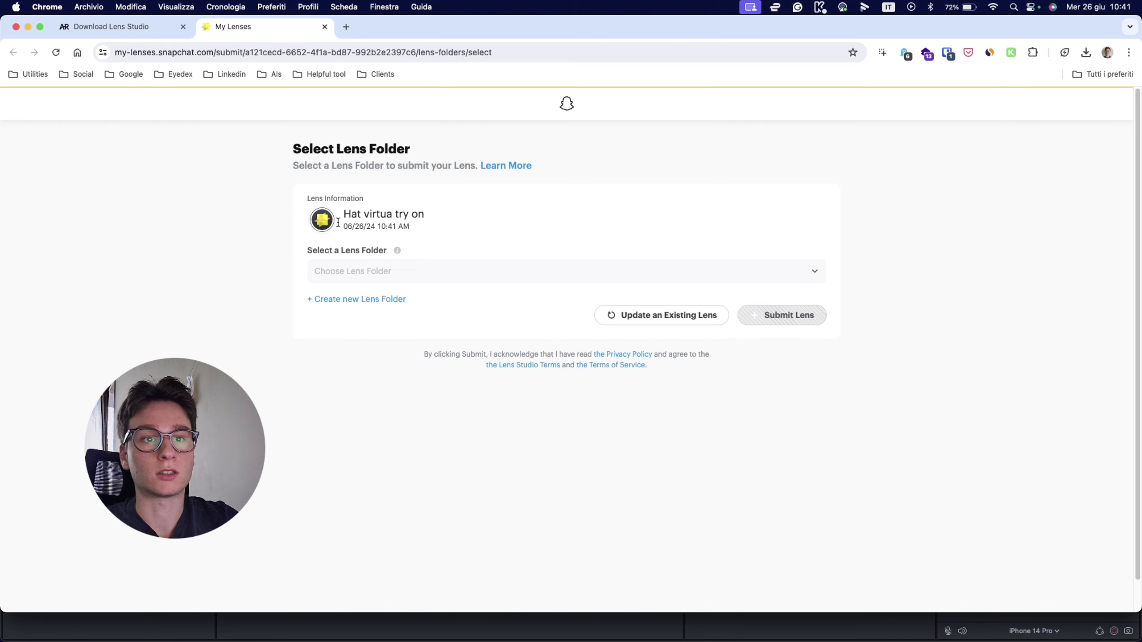
left_click(547, 271)
left_click(359, 295)
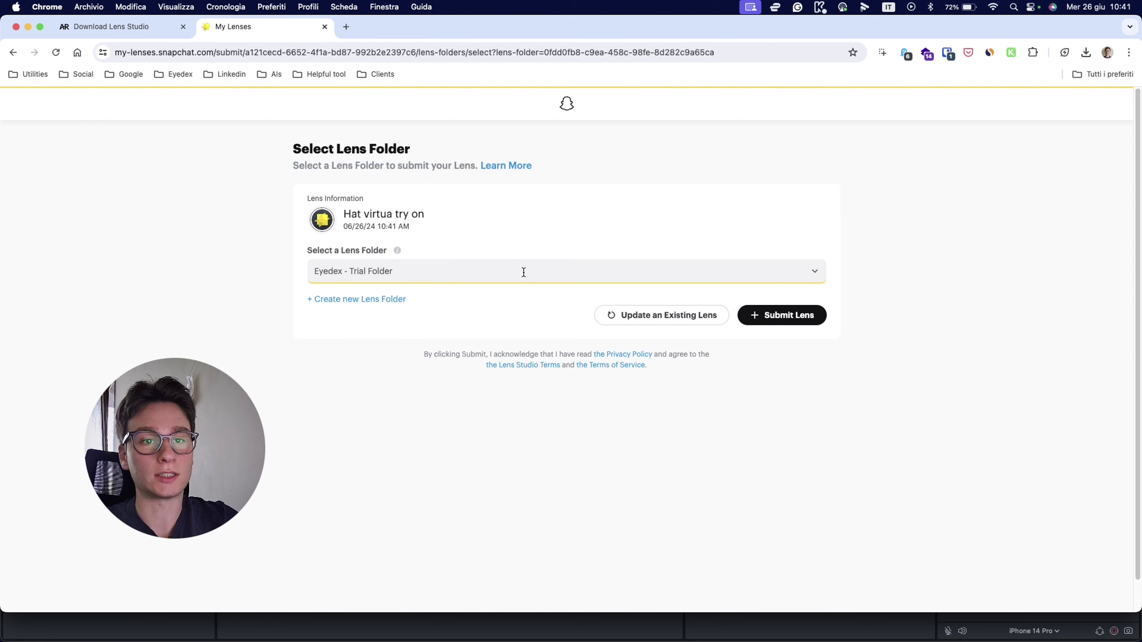
left_click(817, 320)
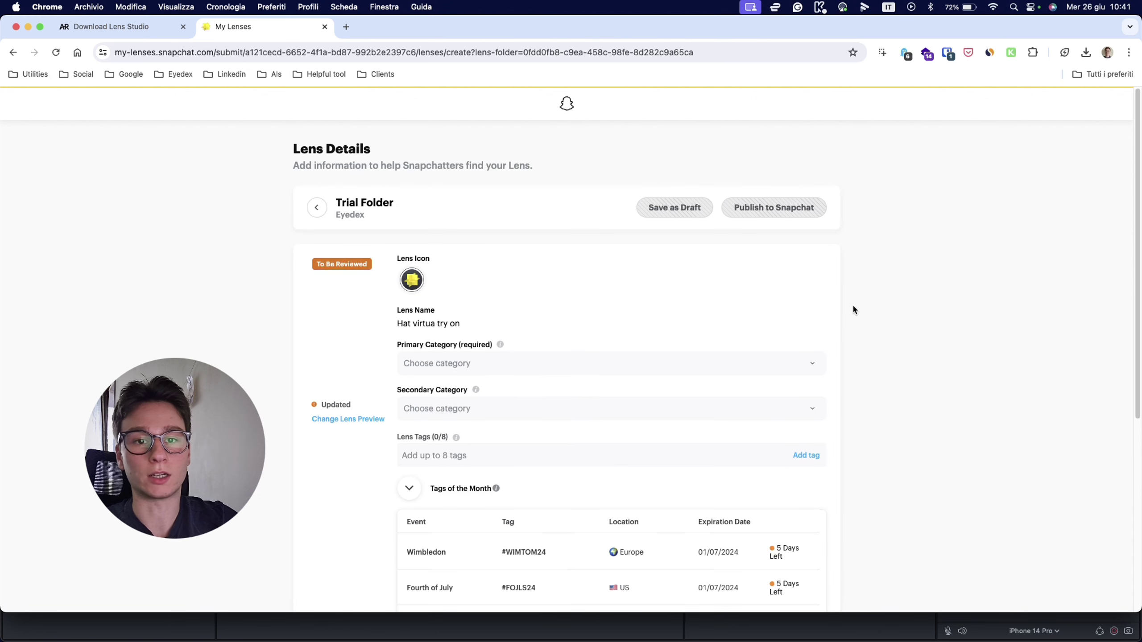
- Set the lens's primary category to Fashion & Retail - Clothing
scroll(480, 286, "down", 2)
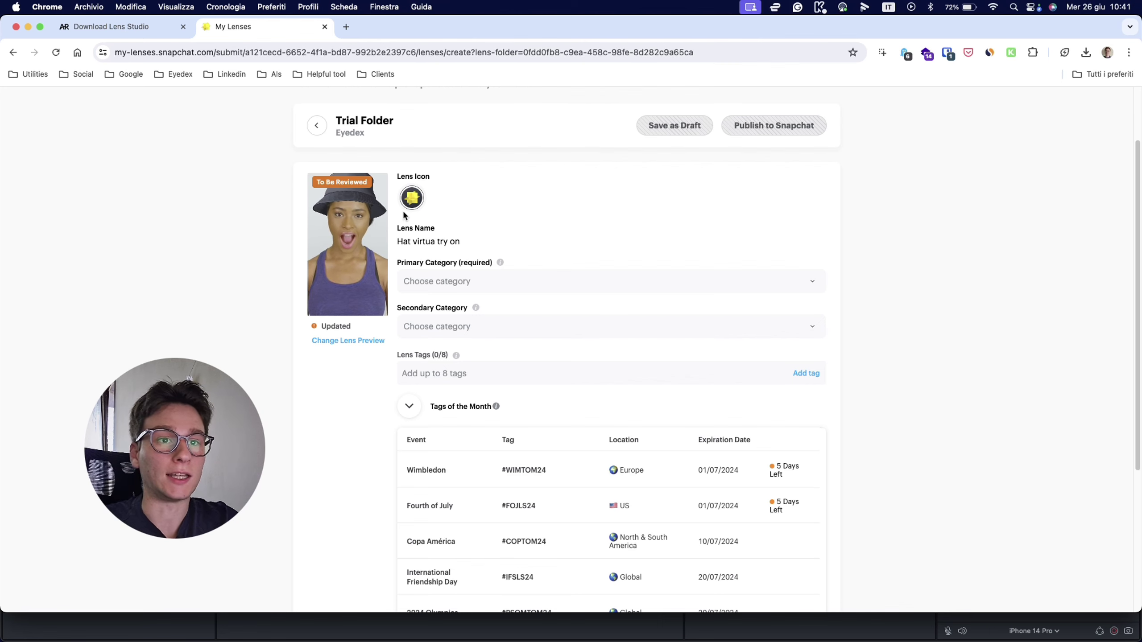
left_click(473, 280)
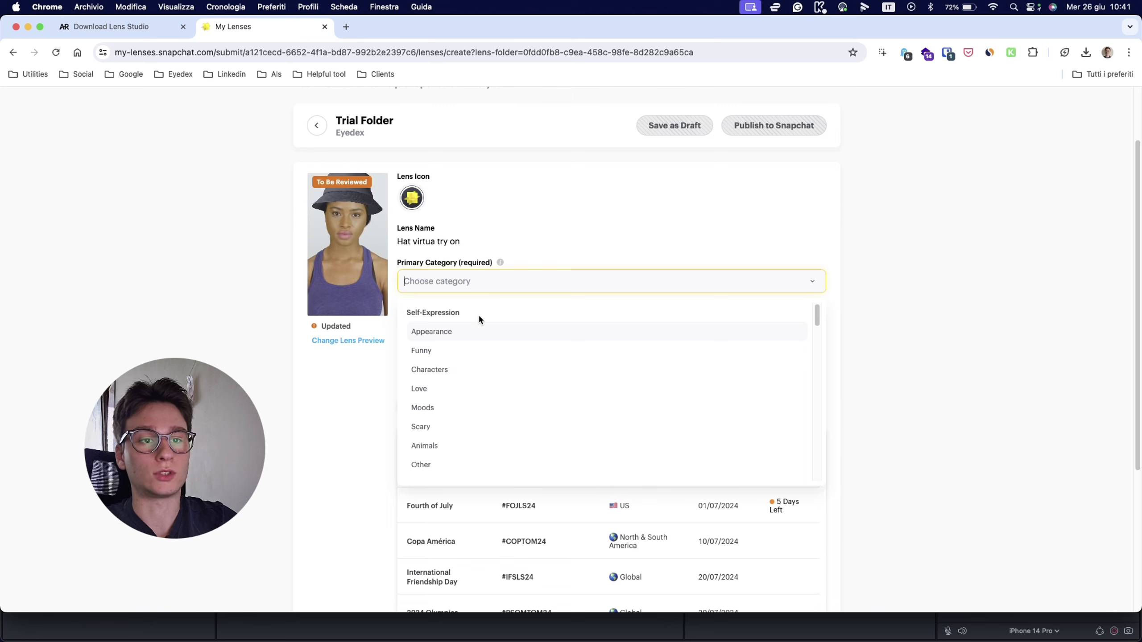
scroll(500, 404, "down", 3)
scroll(500, 405, "down", 3)
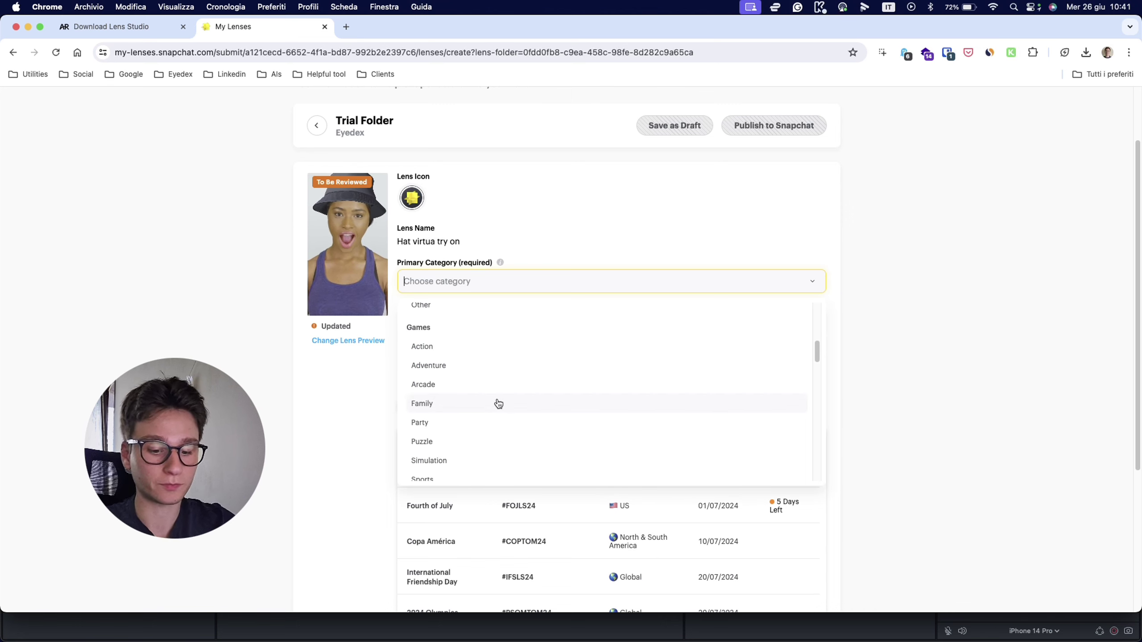
type("c")
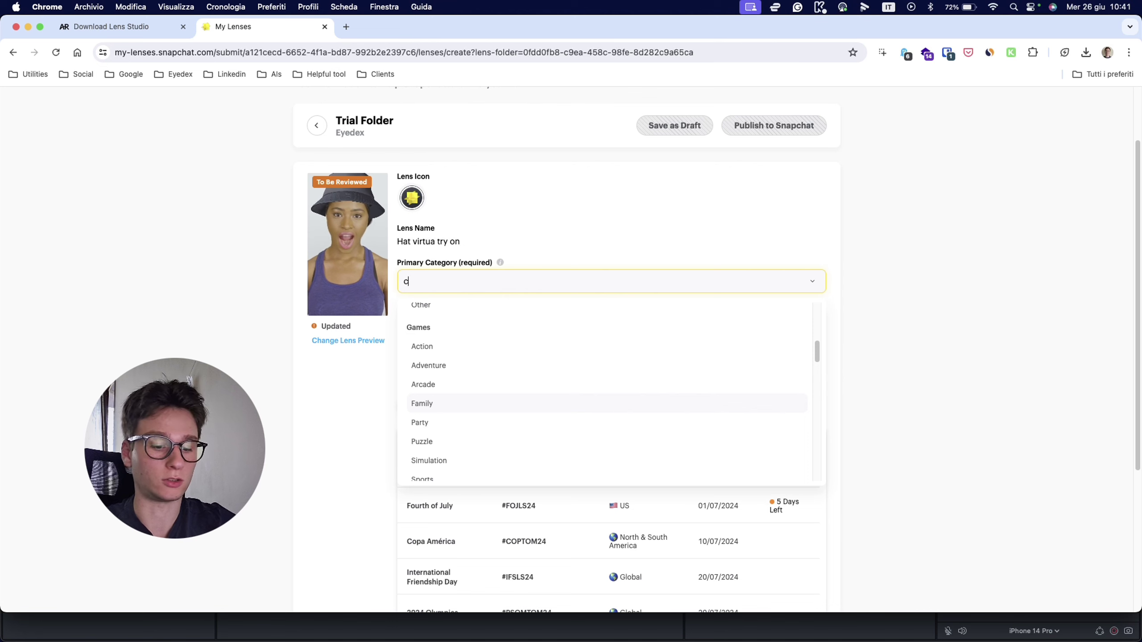
type("l")
left_click(515, 335)
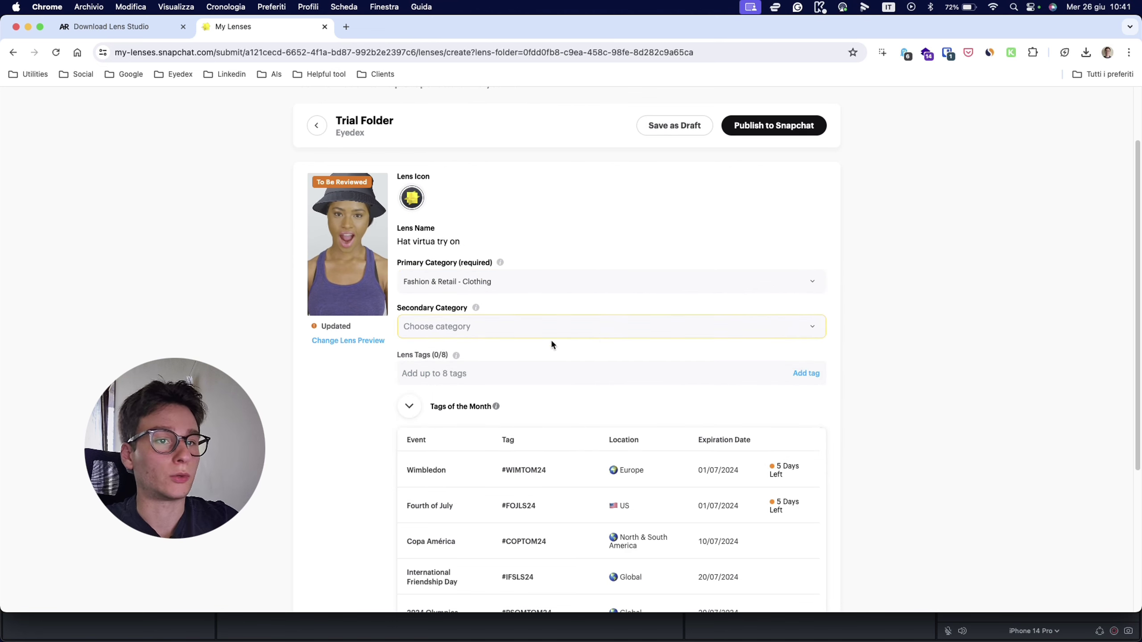
- Publish the lens to Snapchat with Hidden visibility
scroll(642, 374, "down", 5)
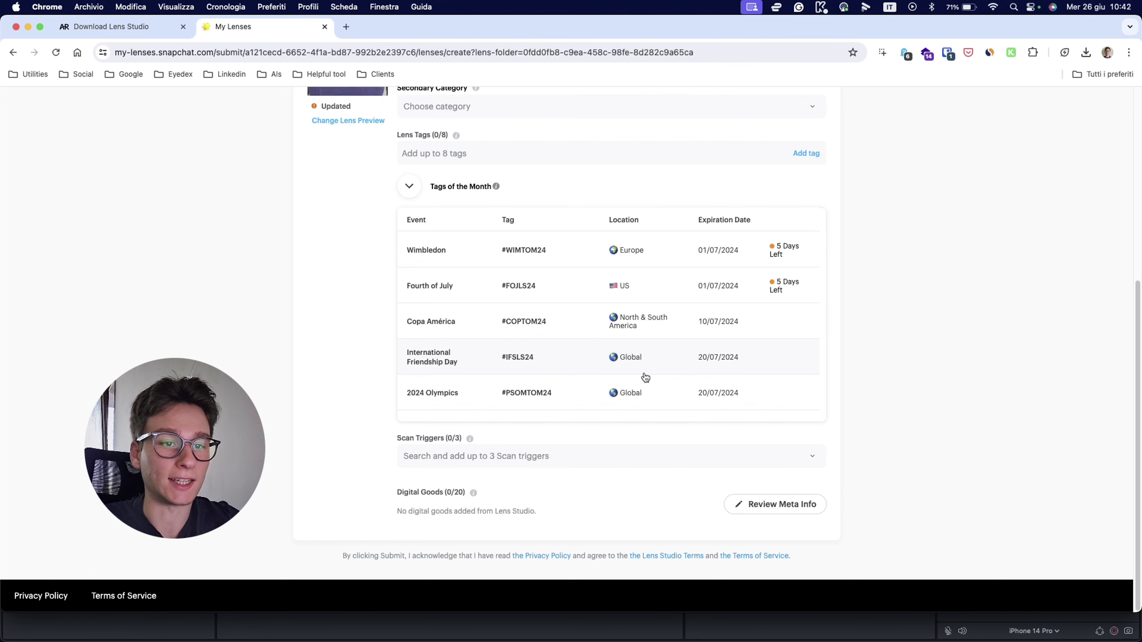
scroll(931, 428, "up", 7)
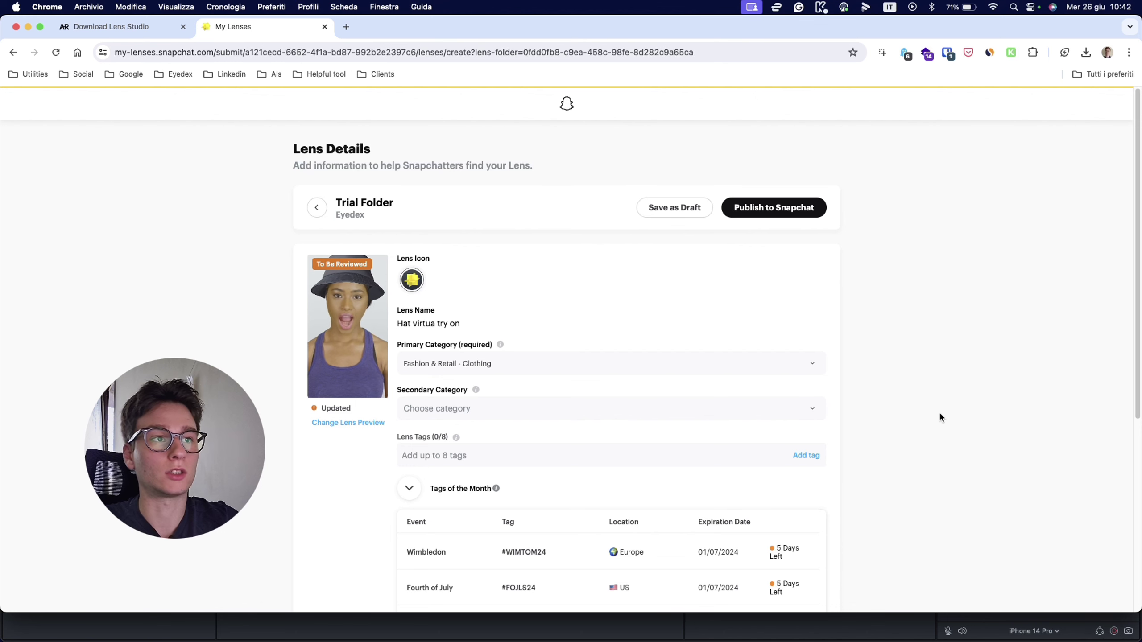
left_click(788, 211)
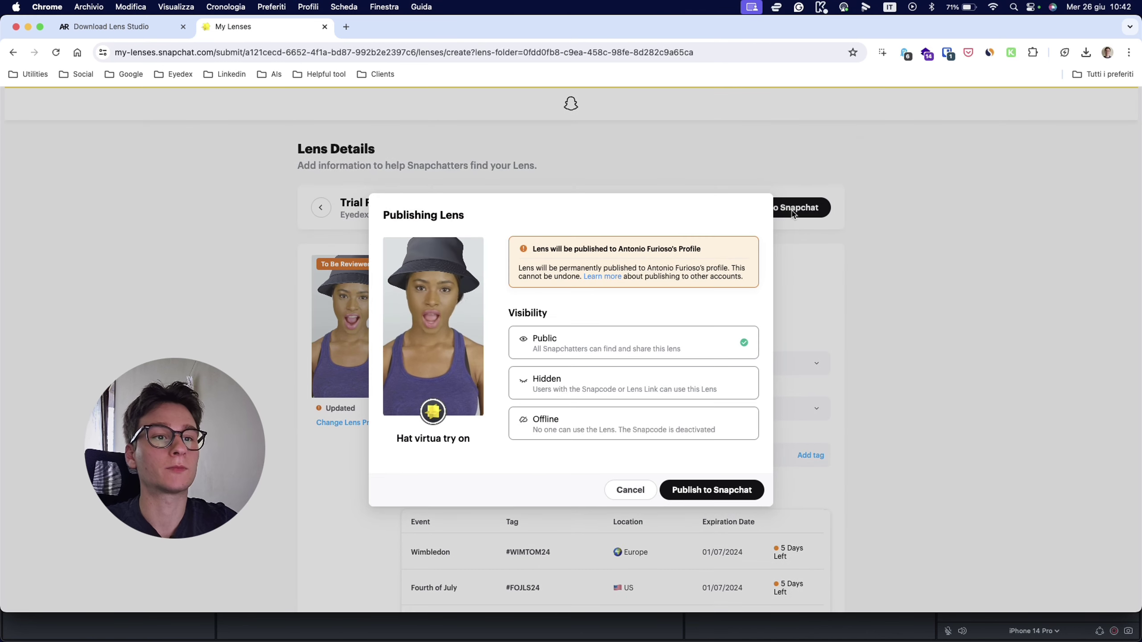
left_click(634, 387)
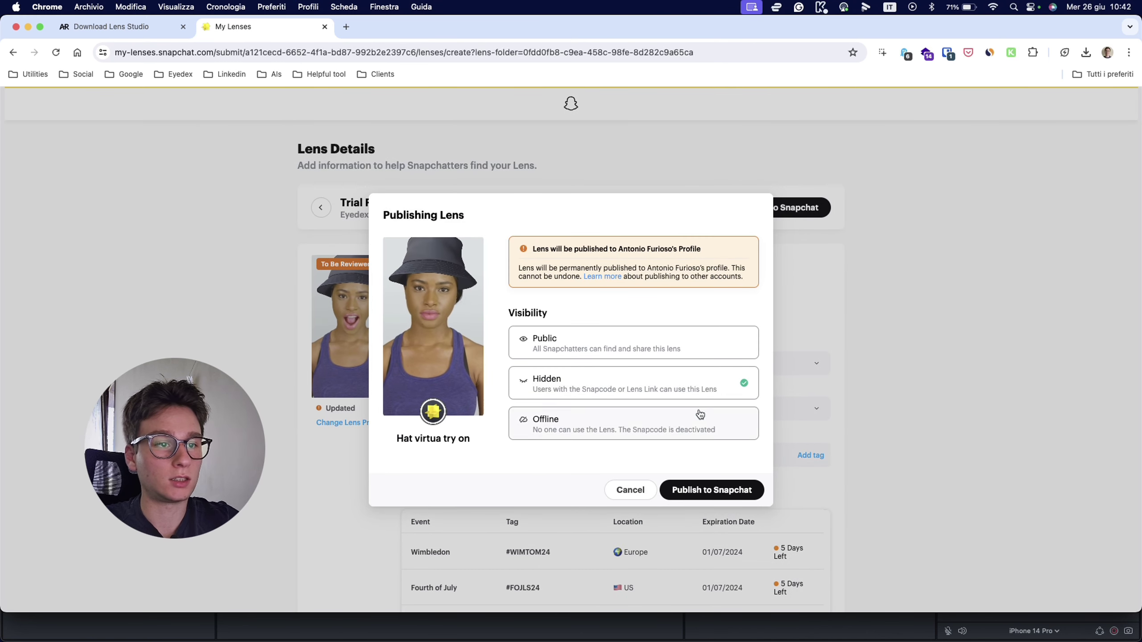
left_click(719, 493)
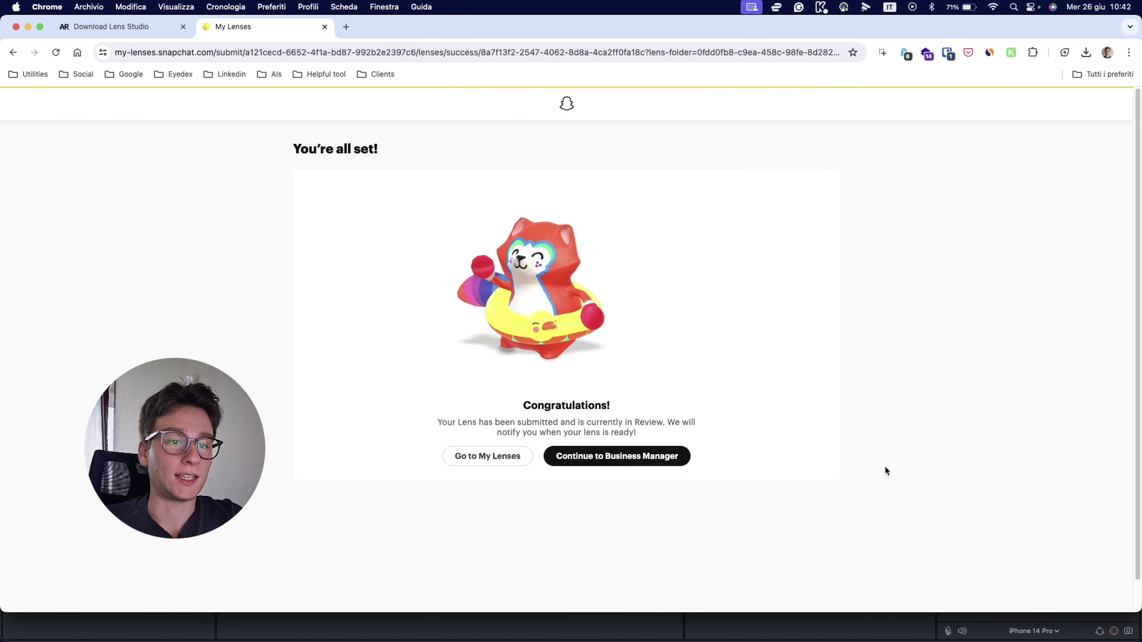
- Open the details page of the Hat virtua try on lens in My Lenses and find its hosted WebAR details
left_click(501, 454)
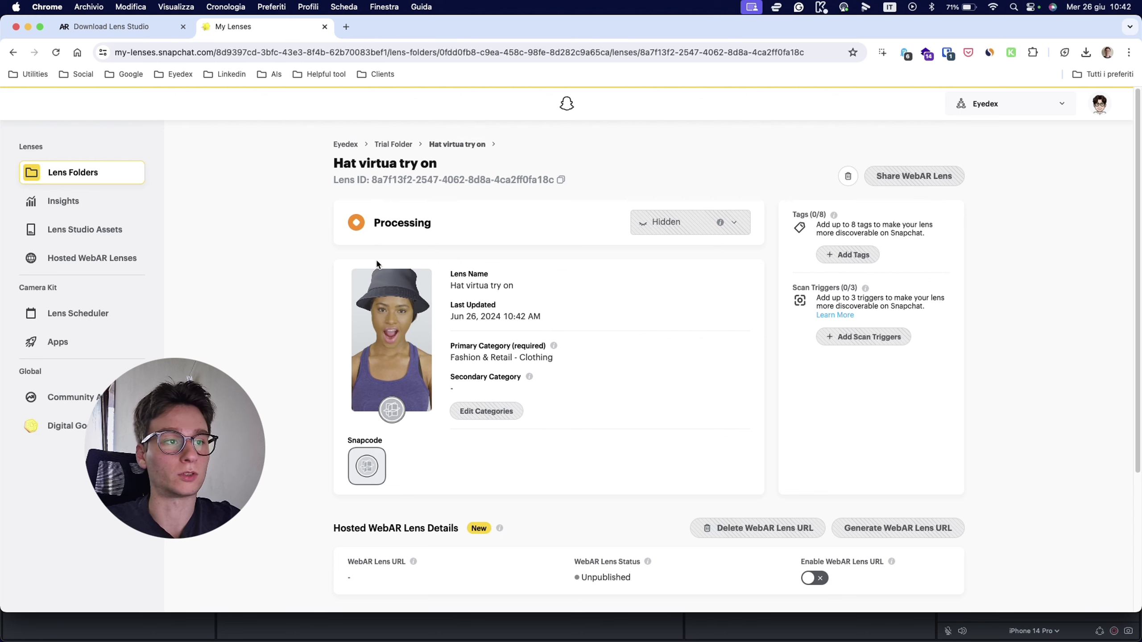
scroll(605, 299, "down", 2)
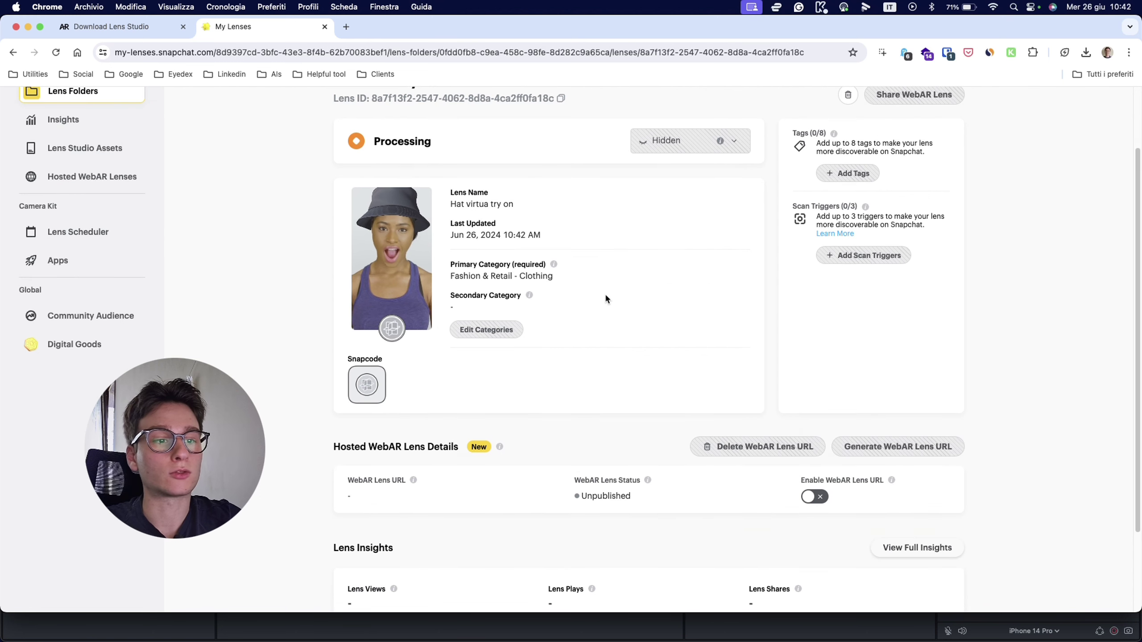
scroll(830, 477, "down", 2)
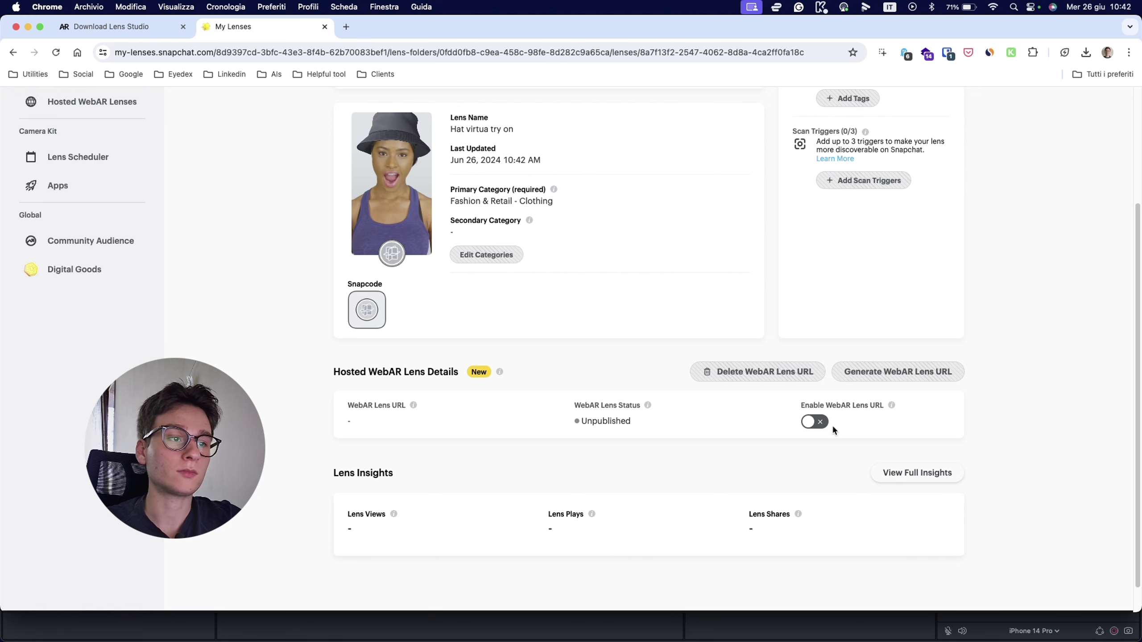
- Generate a hosted WebAR URL for the lens and copy the link
left_click(814, 422)
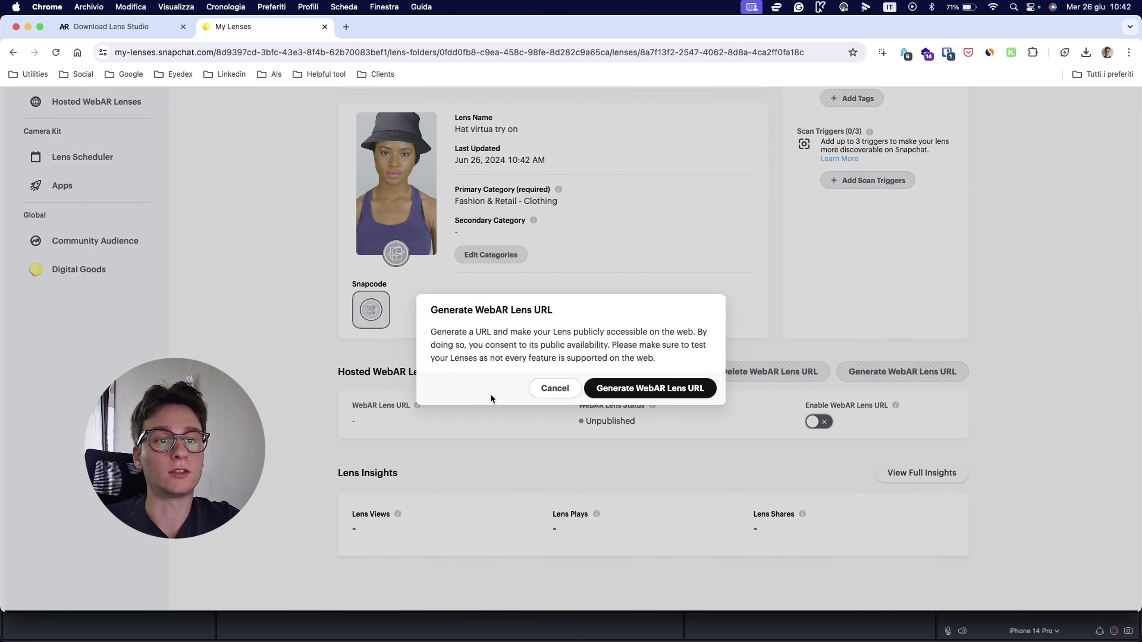
left_click(639, 389)
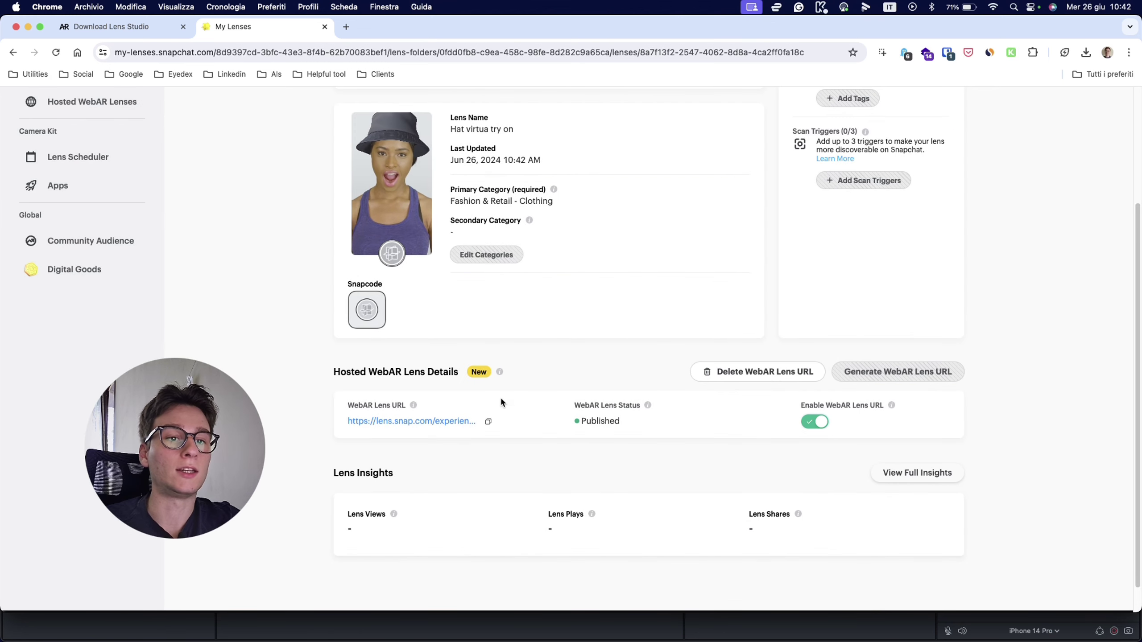
left_click(489, 422)
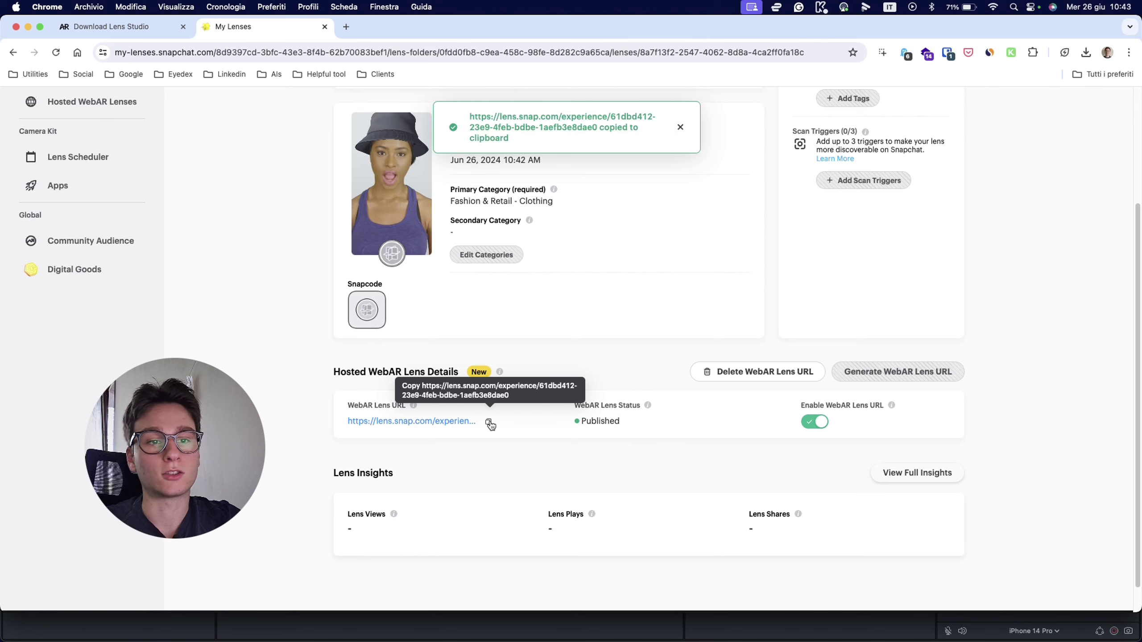
- Test the copied WebAR link in a new browser tab, closing that tab when done
left_click(343, 26)
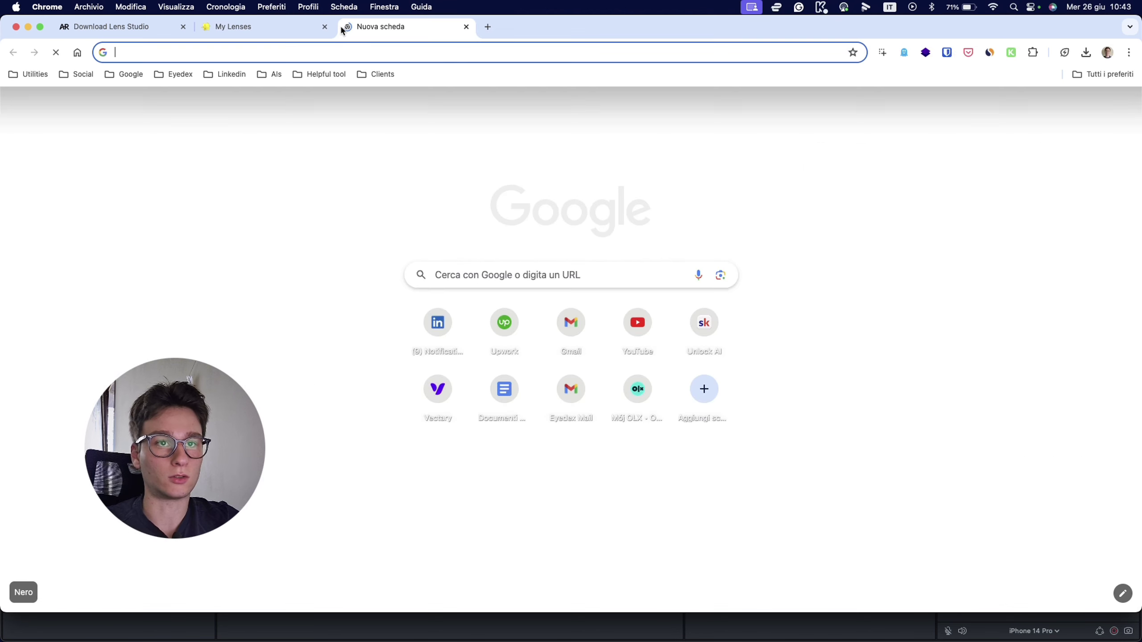
key("super+v")
key("Return")
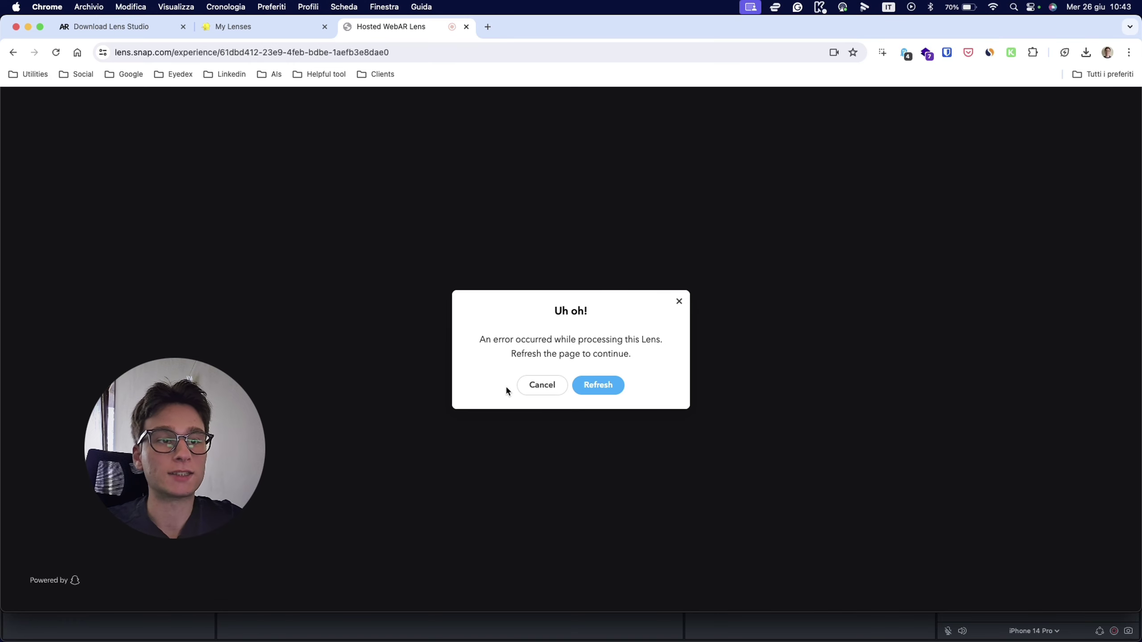
left_click(466, 27)
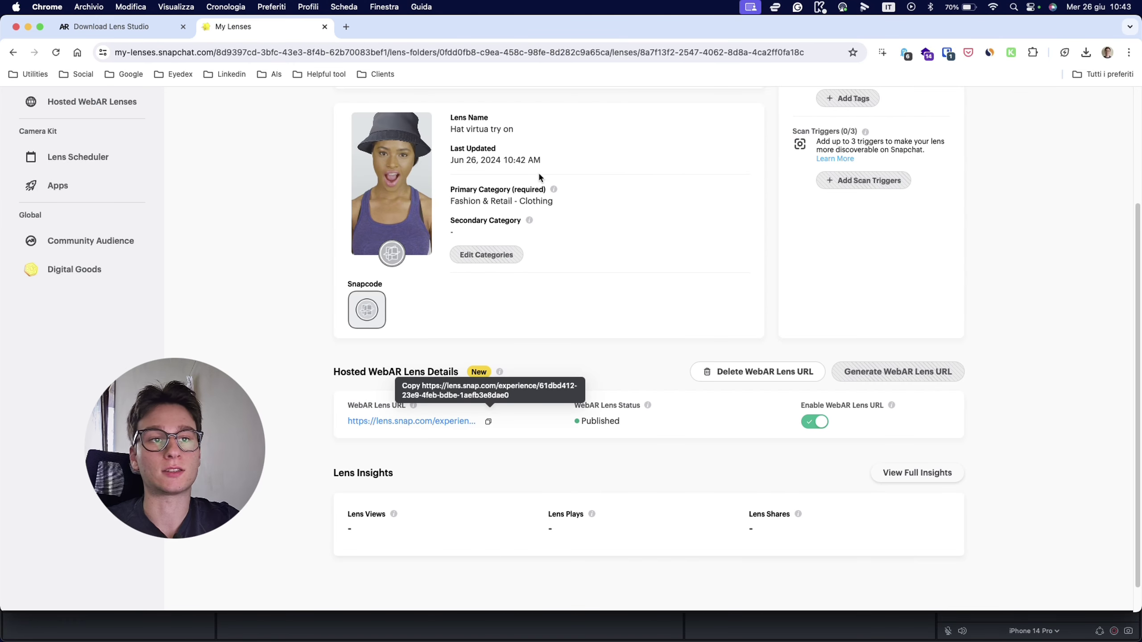
- Delete the lens's WebAR URL from its hosted WebAR details
left_click(814, 373)
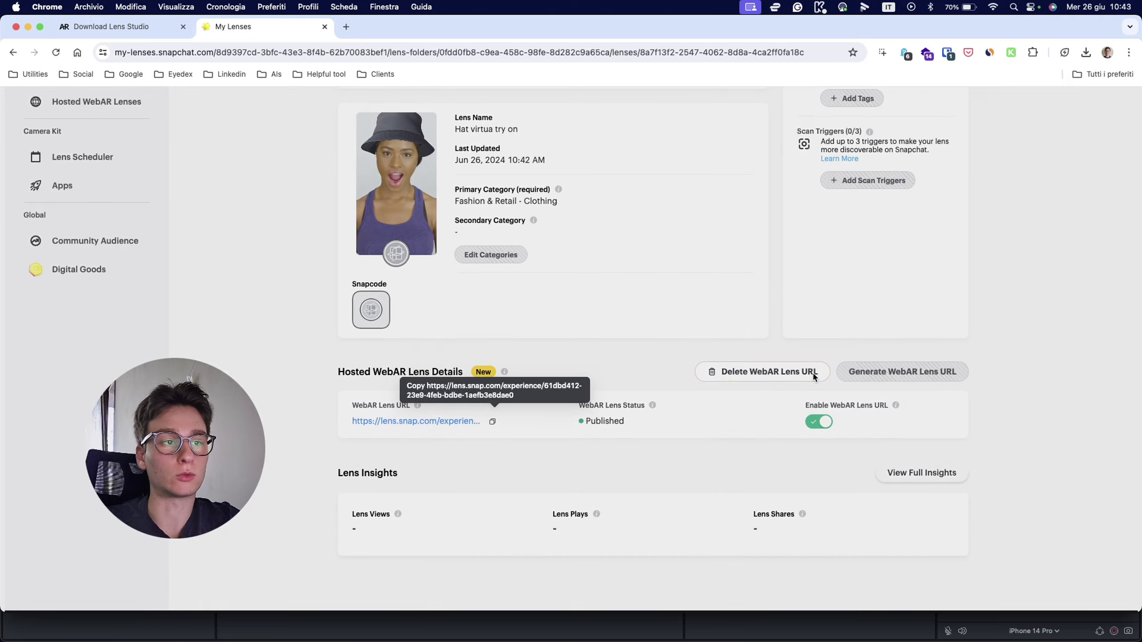
left_click(658, 393)
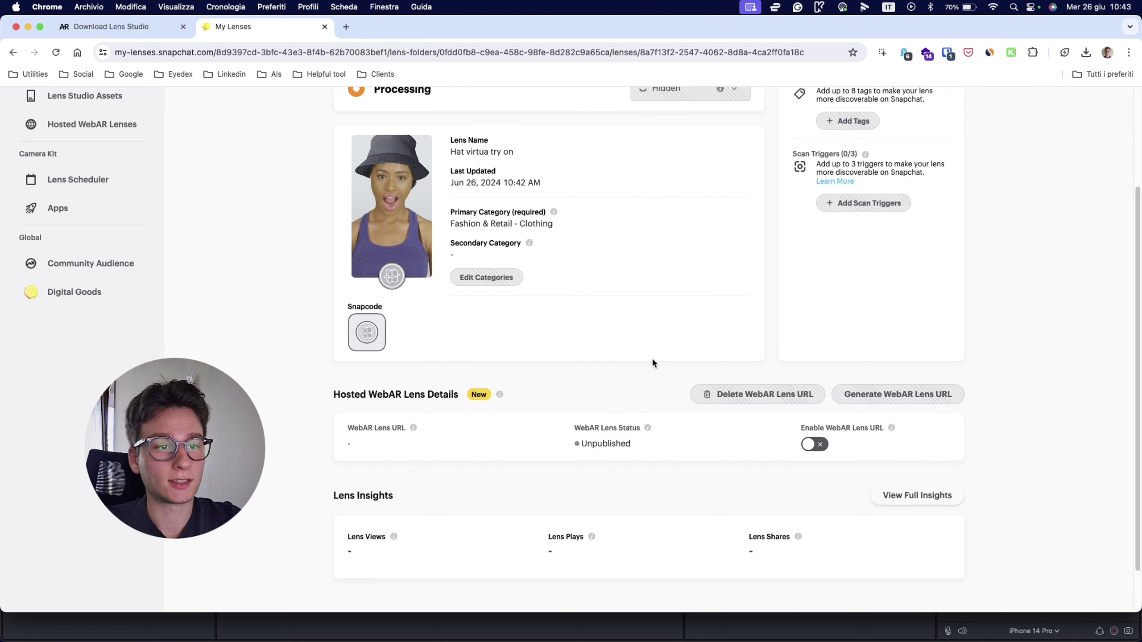
scroll(651, 357, "up", 1)
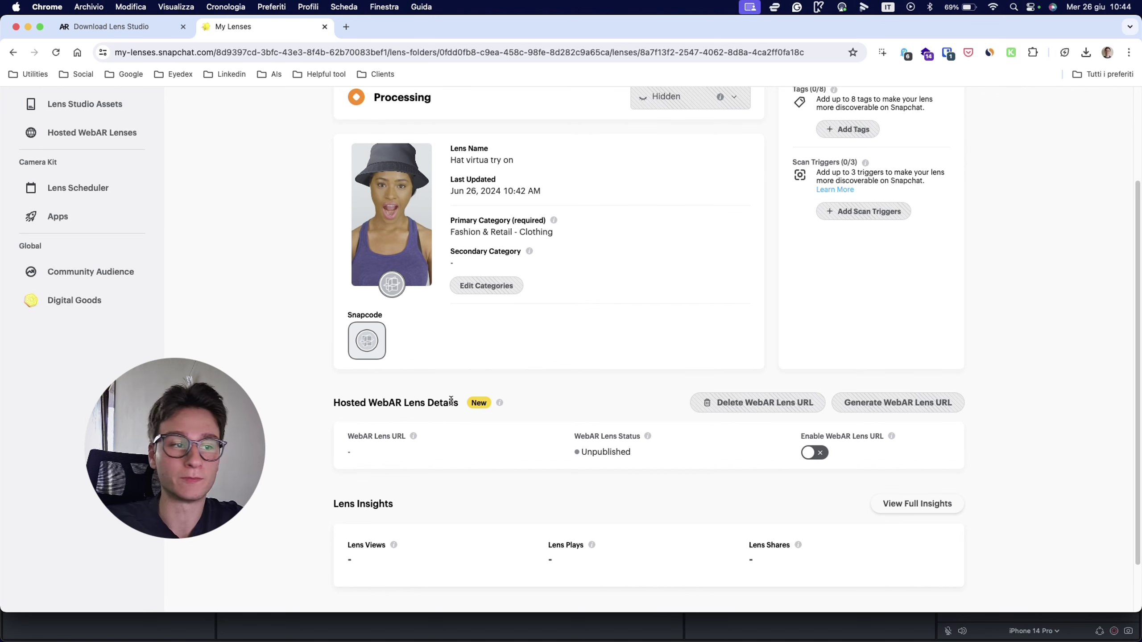
scroll(1014, 397, "up", 3)
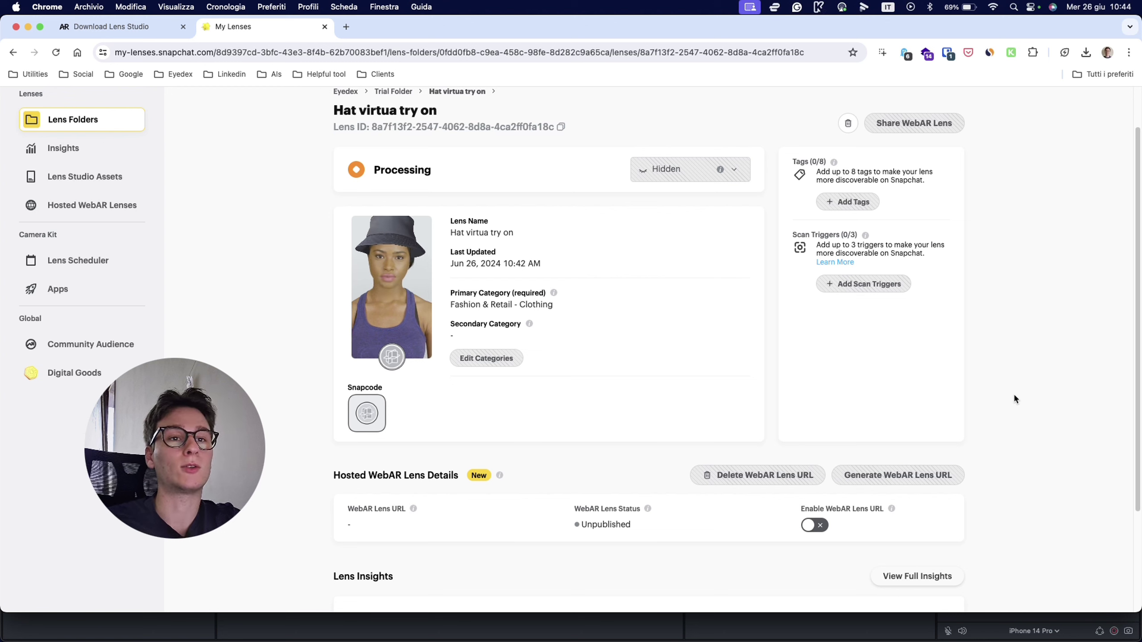